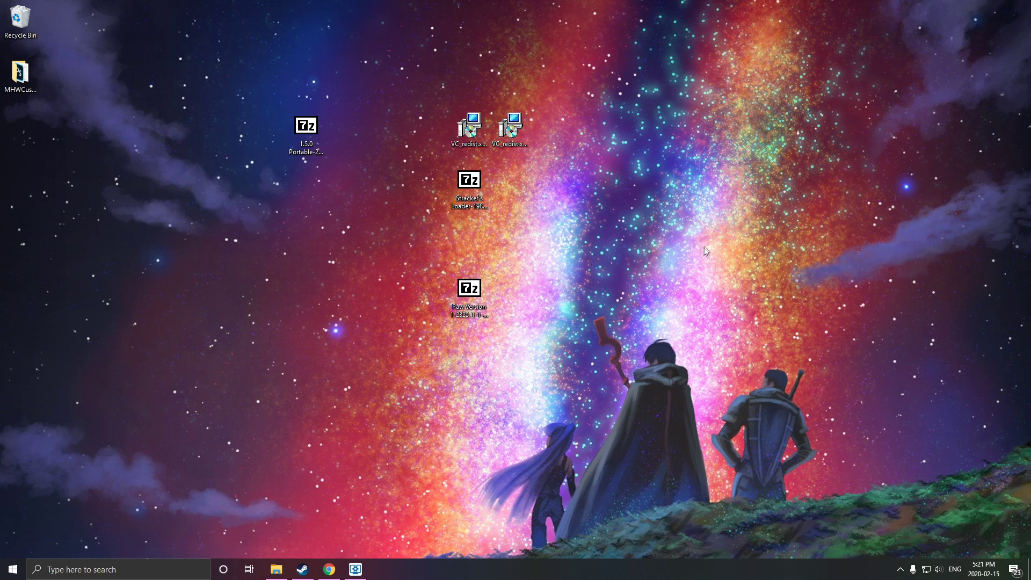
Reposition the 1.5.0 Portable zip on the desktop and preview its contents in 7-Zip.
left_click(307, 139)
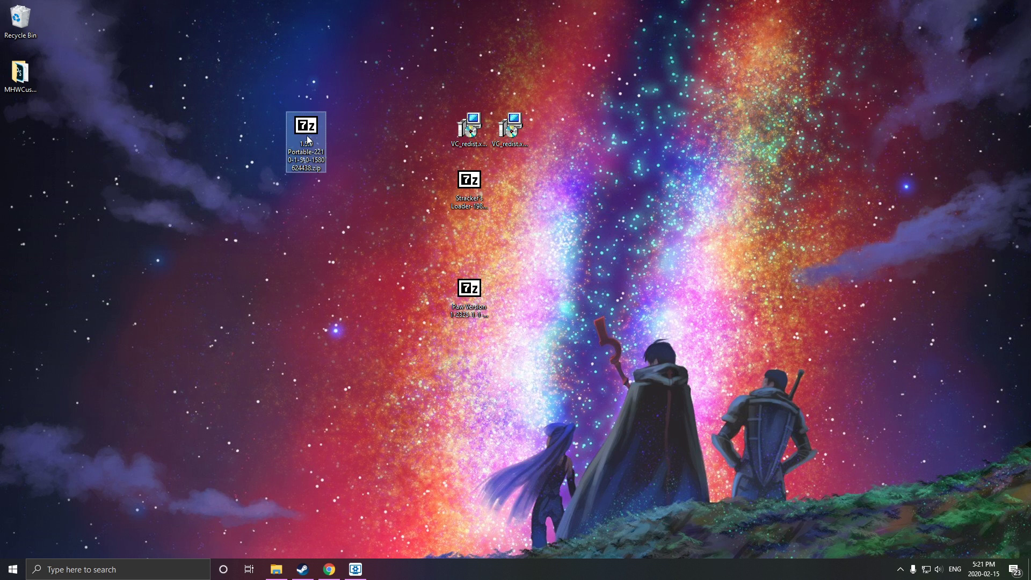
left_click(402, 100)
left_click_drag(305, 131, 348, 134)
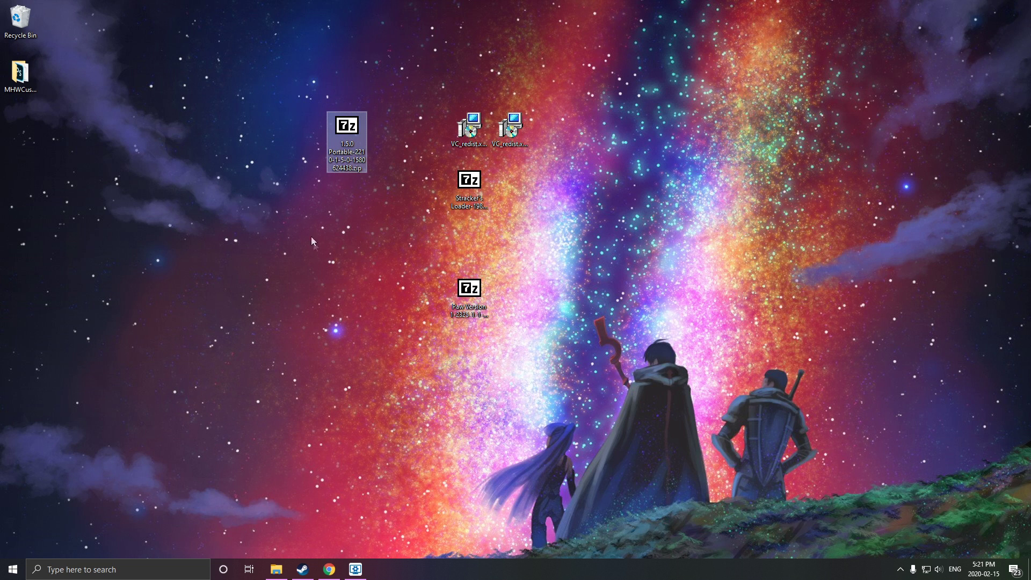
double_click(345, 135)
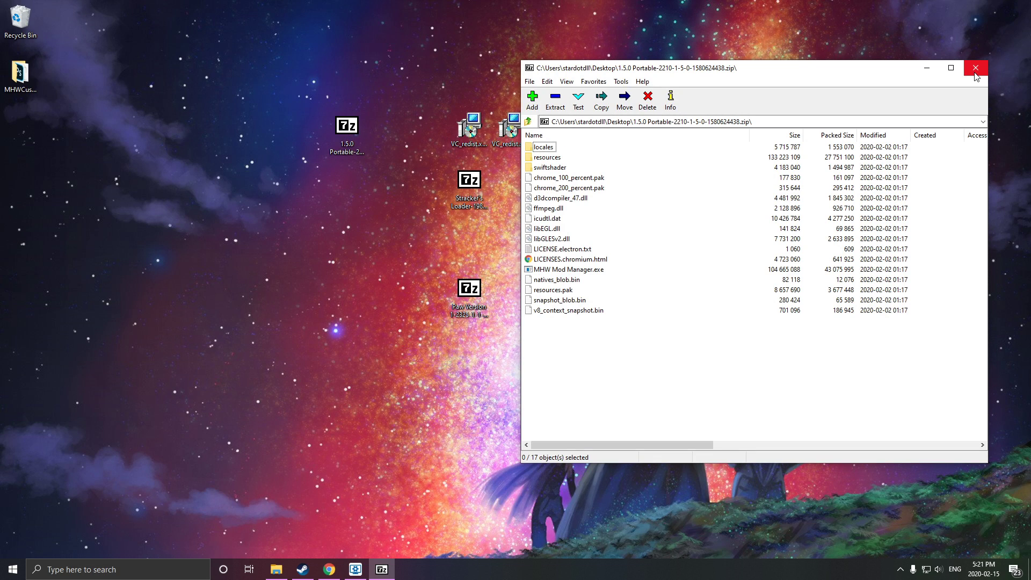
left_click(975, 74)
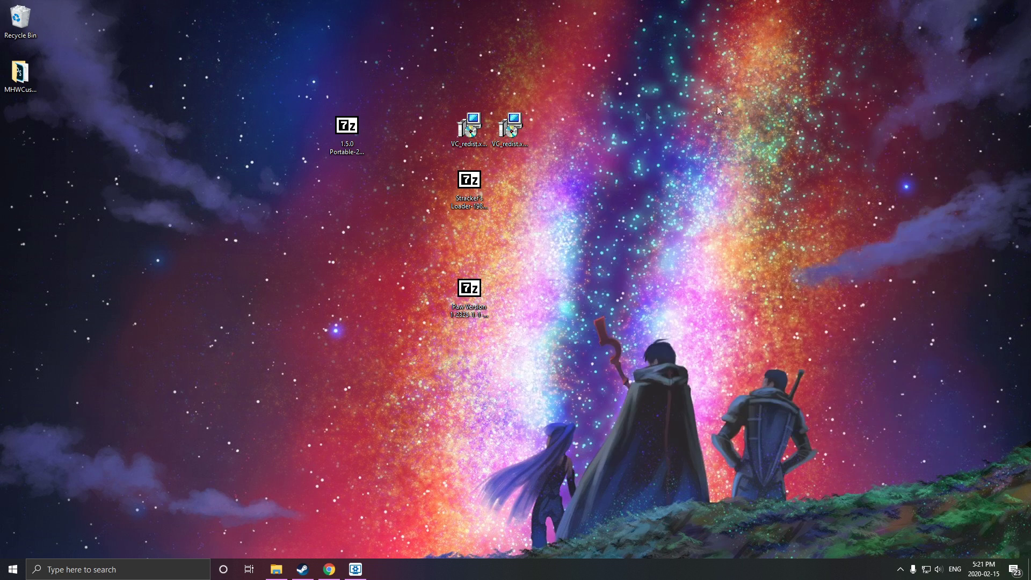
Extract 1.5.0 Portable with 7-Zip into its own same-named folder beside the other files.
left_click(354, 130)
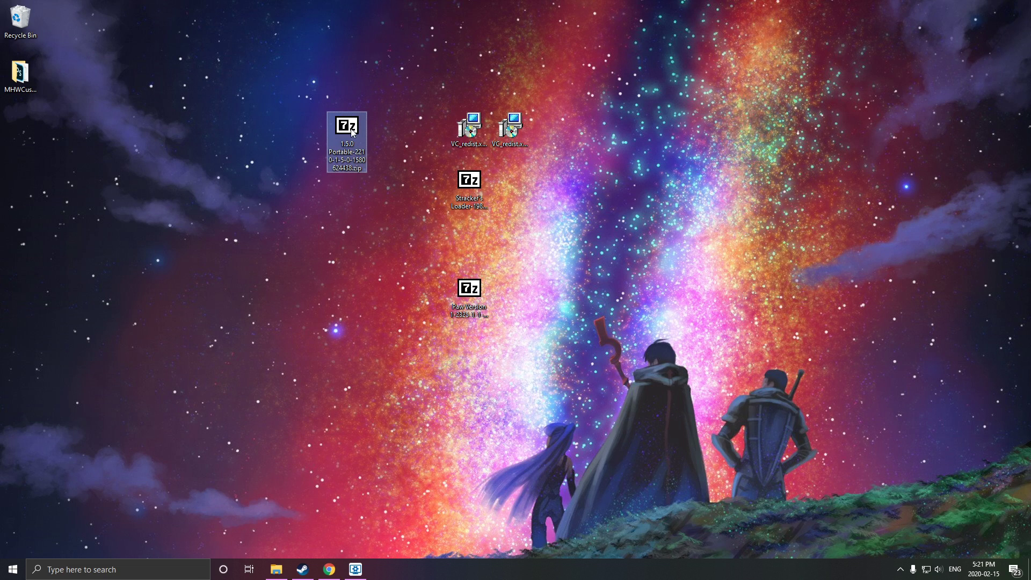
right_click(351, 129)
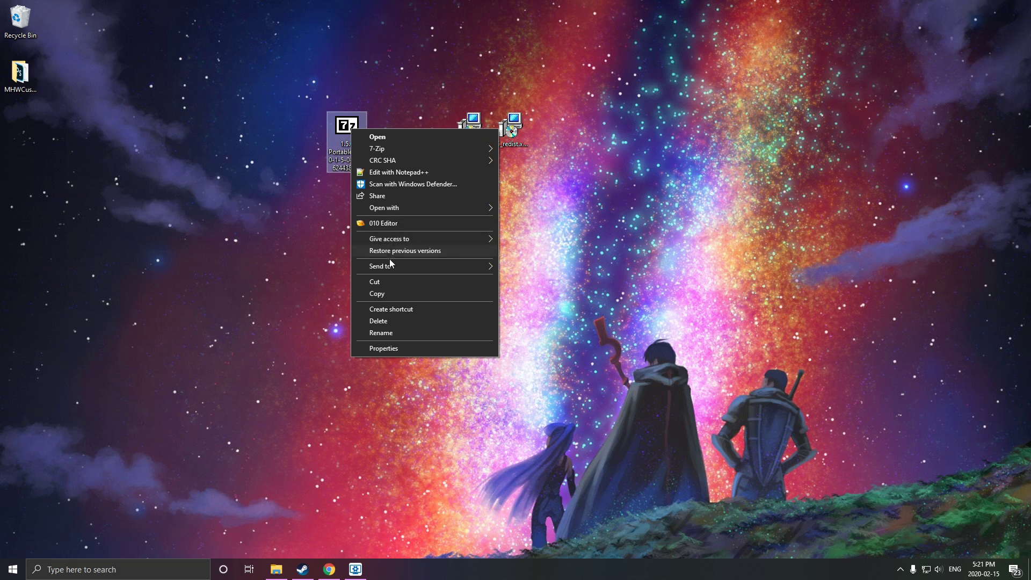
mouse_move(407, 148)
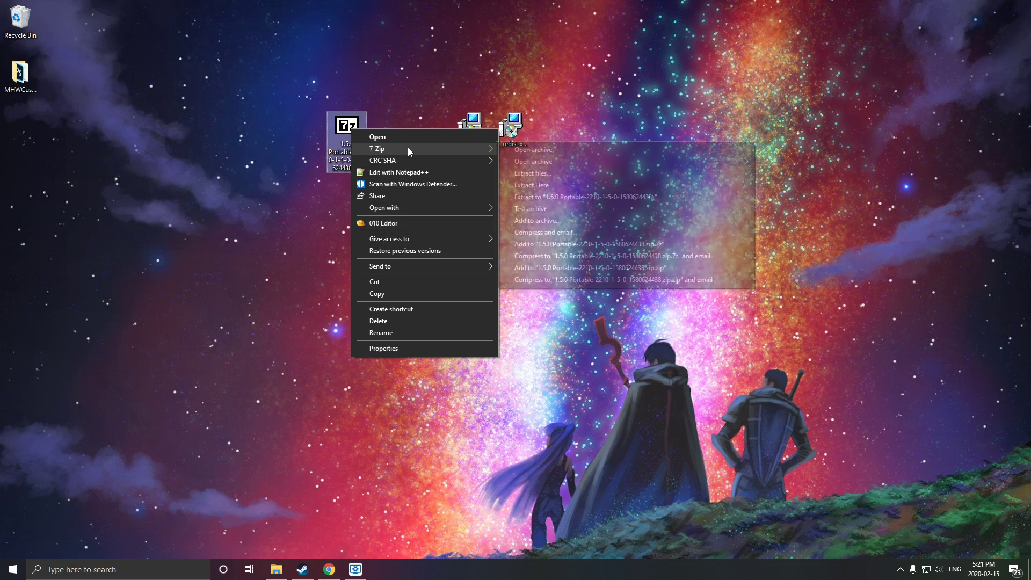
left_click(576, 196)
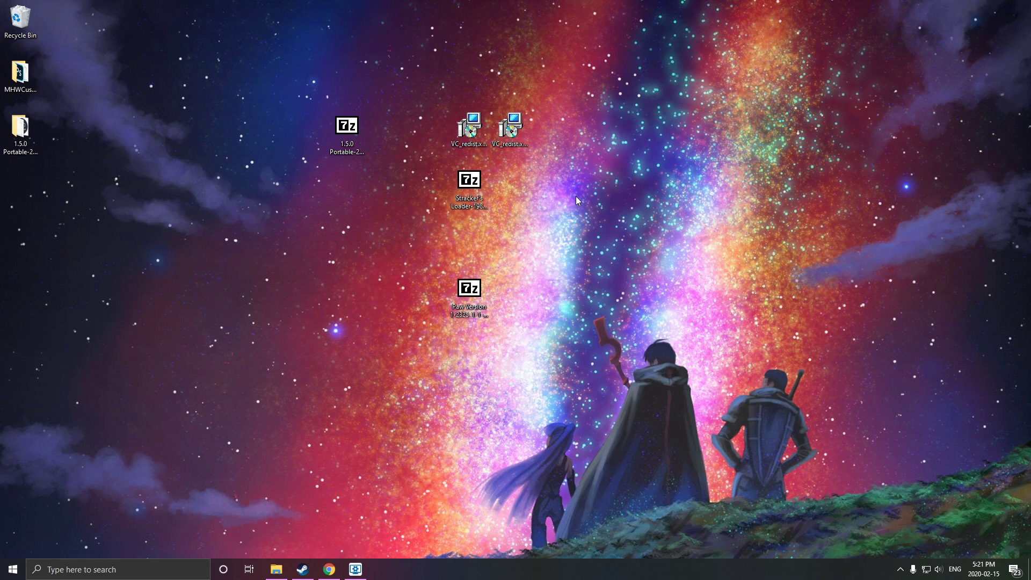
left_click_drag(28, 154, 343, 244)
Launch MHW Mod Manager.exe and set MonsterHunterWorld.exe in the Monster Hunter World folder as the game location.
double_click(344, 244)
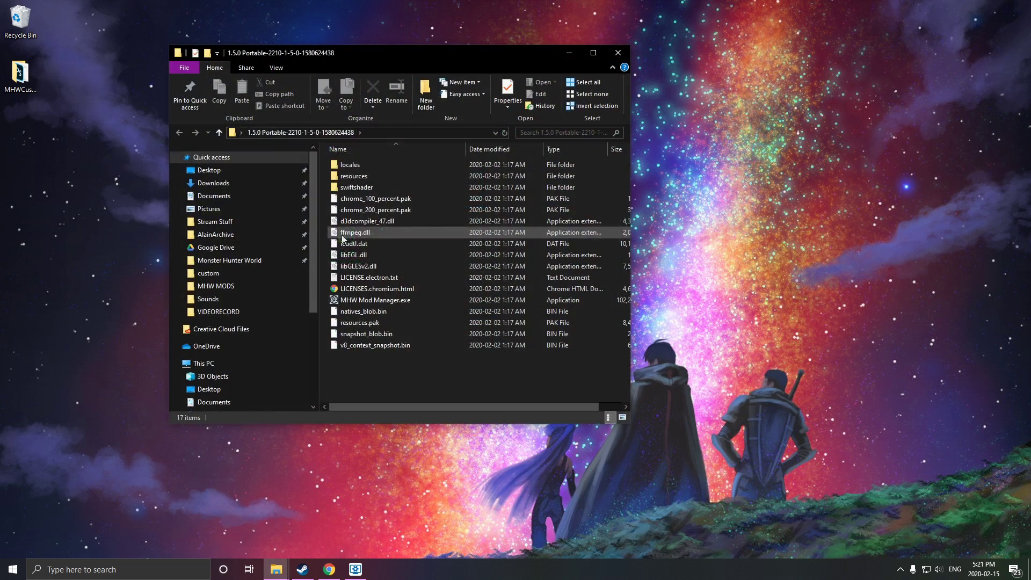
left_click_drag(418, 52, 590, 44)
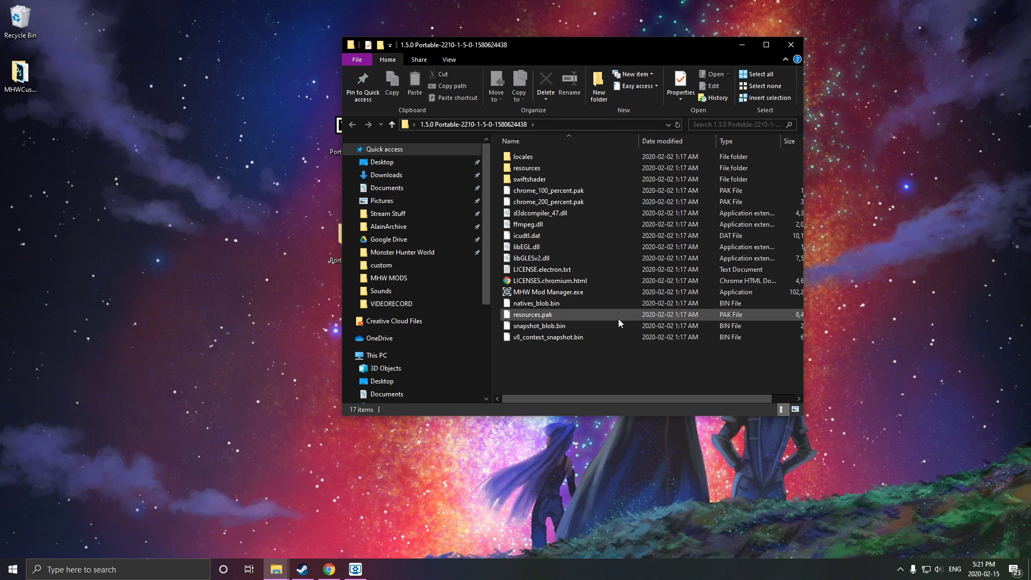
double_click(560, 291)
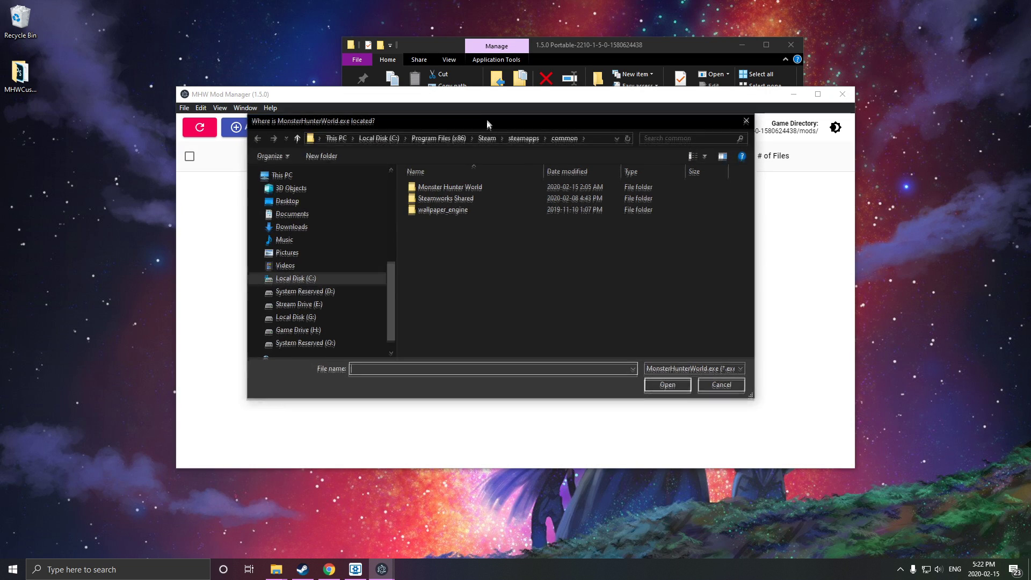
left_click_drag(486, 120, 478, 83)
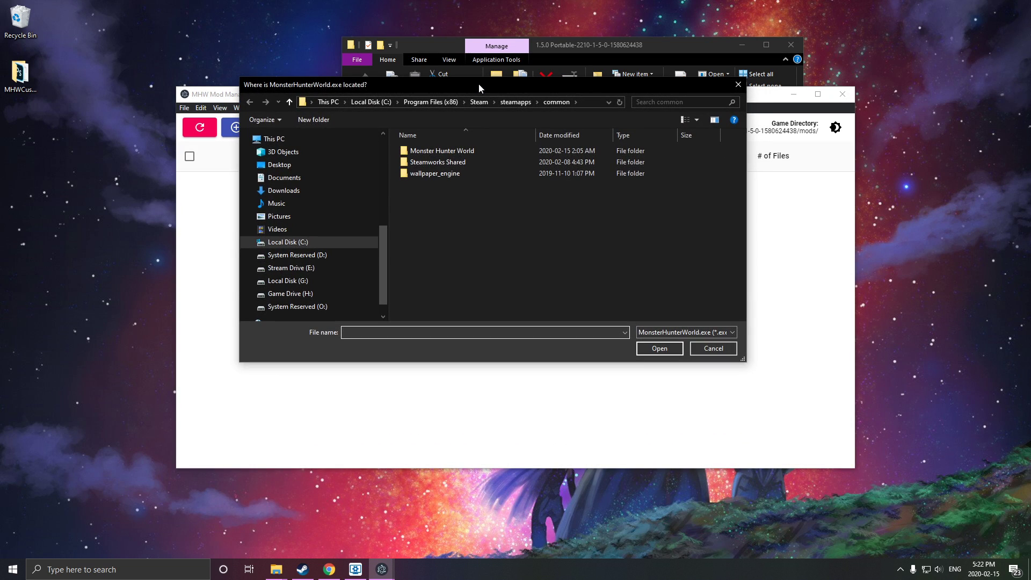
double_click(450, 151)
left_click(465, 238)
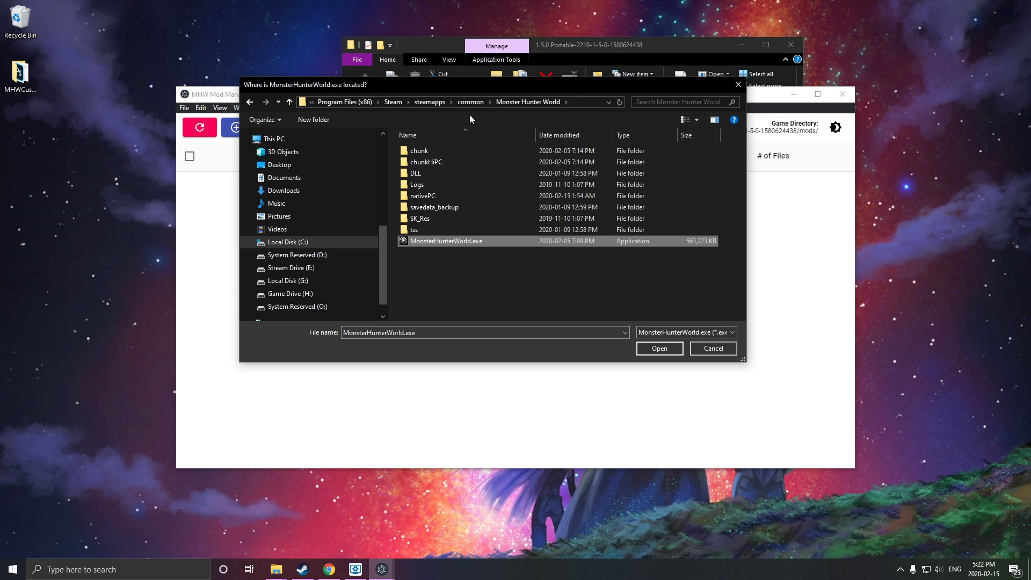
left_click(664, 349)
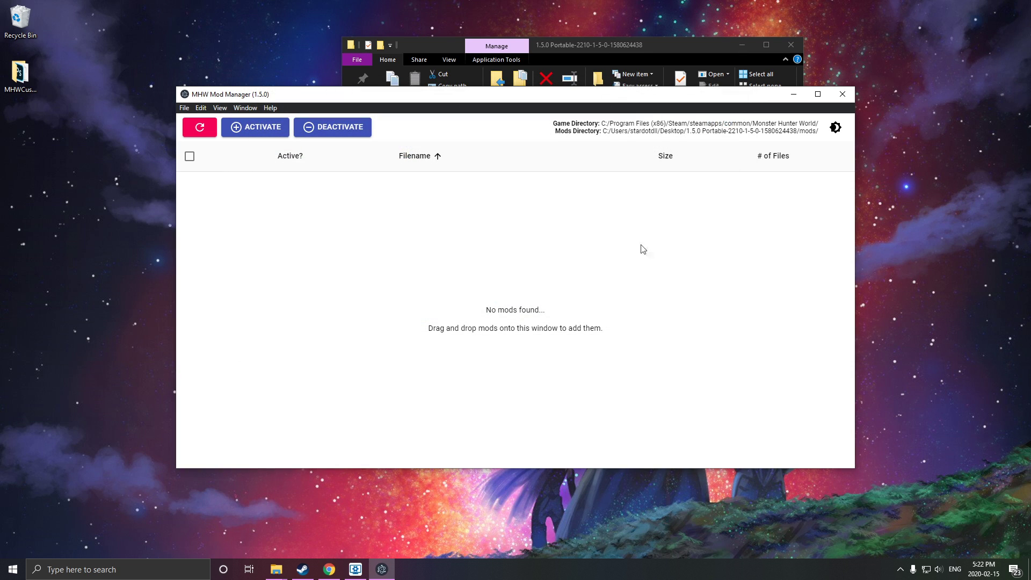
Switch the mod manager to dark theme, then minimize it and the extracted folder window.
left_click(836, 128)
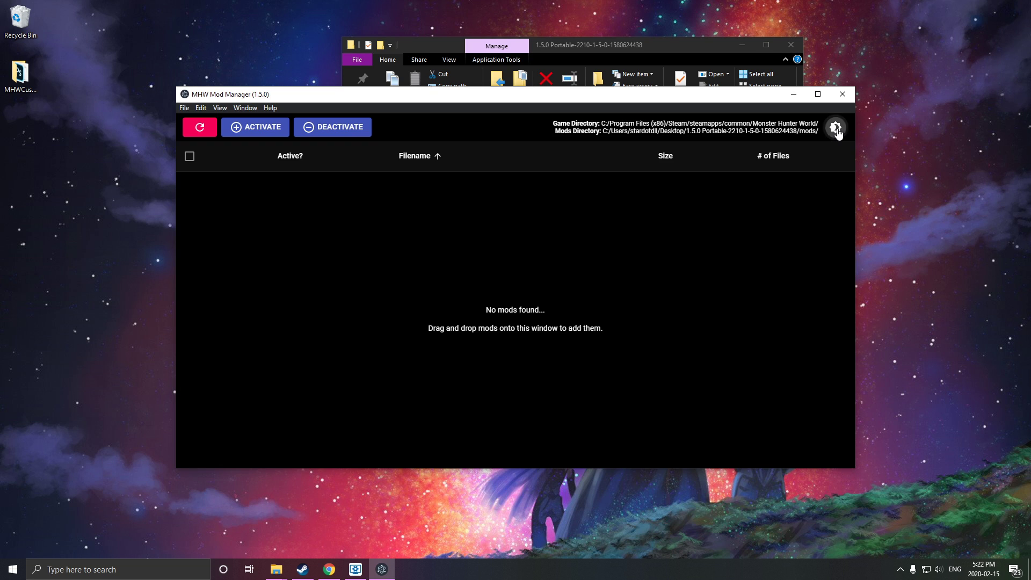
mouse_move(506, 97)
left_mouse_down()
mouse_move(536, 122)
mouse_move(525, 97)
left_mouse_up()
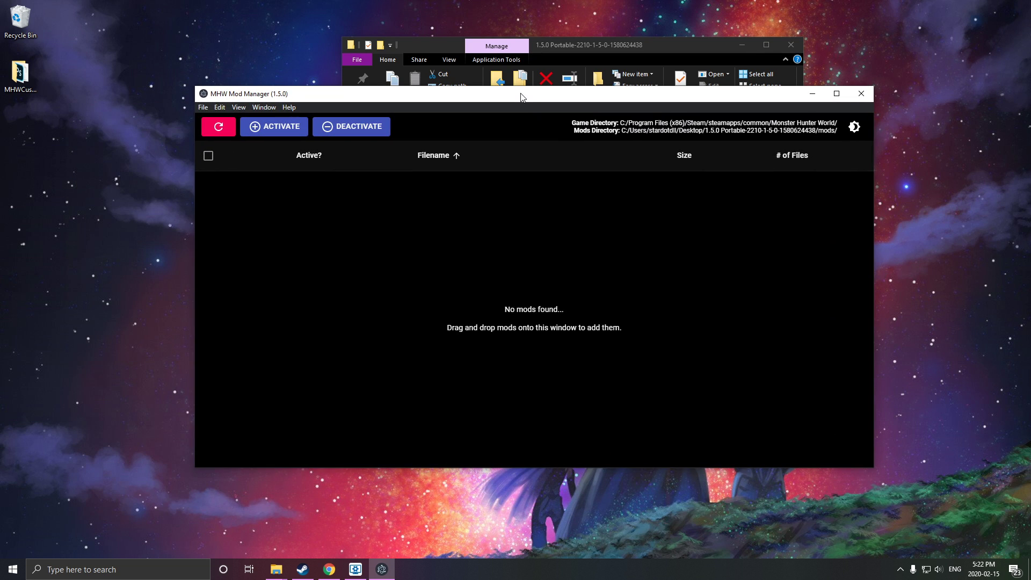
left_click(814, 95)
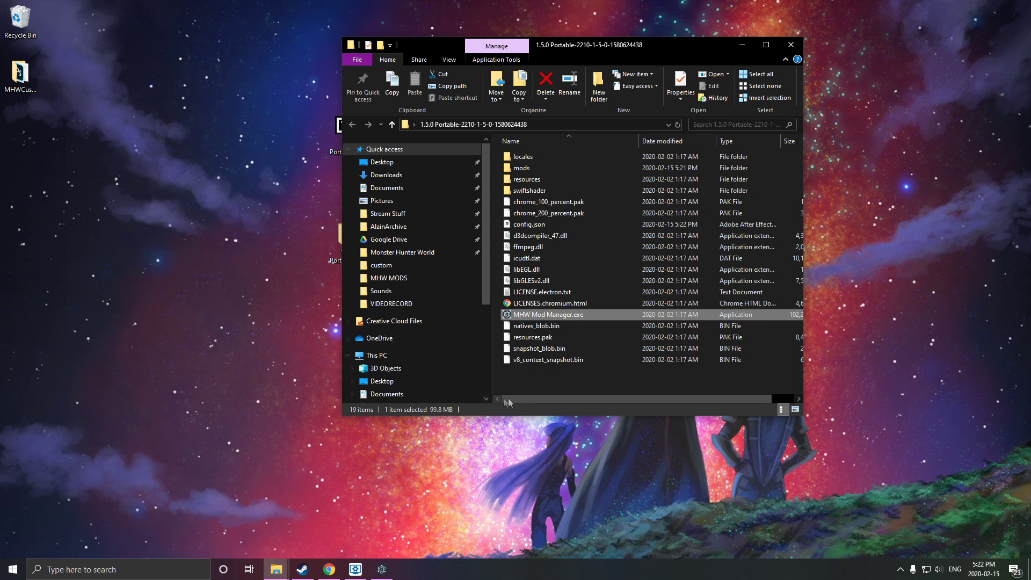
left_click(535, 372)
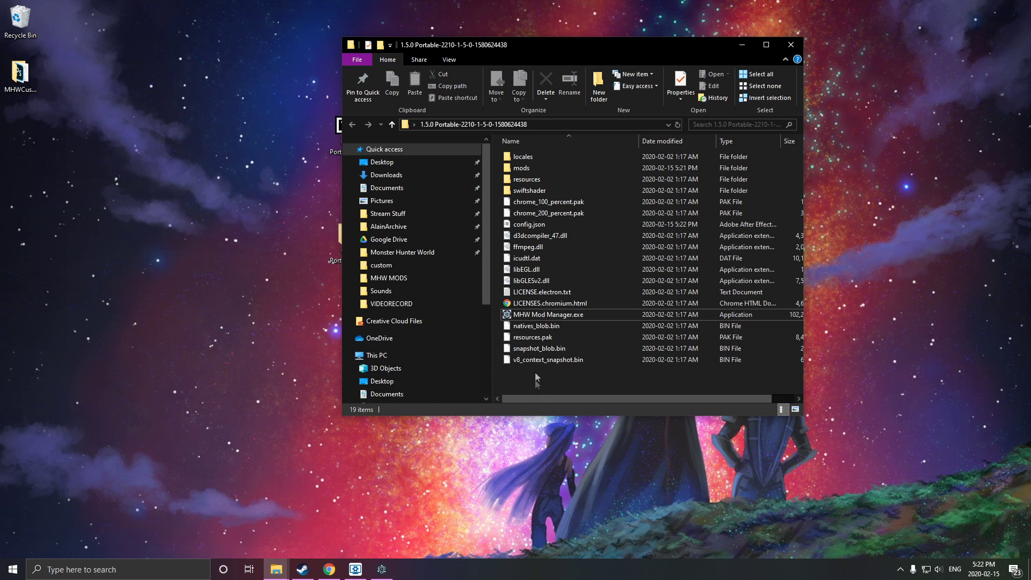
left_click(744, 46)
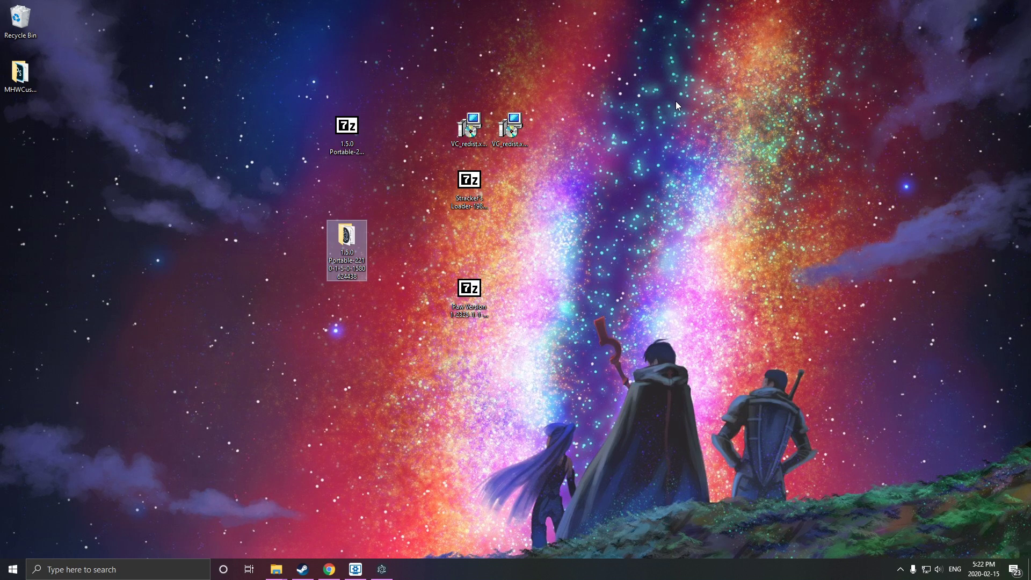
Install the x86 Visual C++ redistributable, accepting the license terms, and close its setup.
left_click_drag(476, 184, 638, 129)
left_click_drag(532, 202, 465, 138)
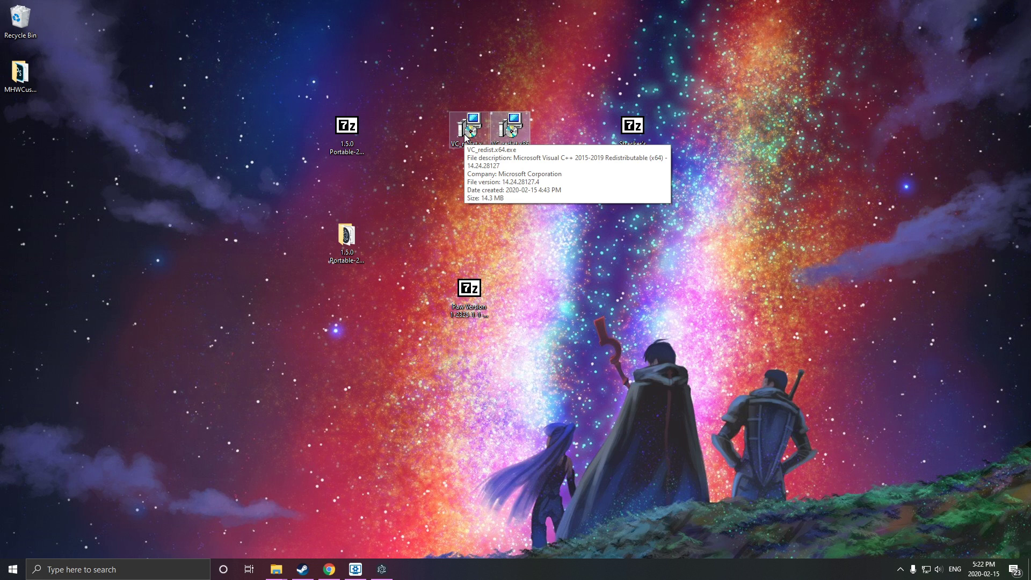
left_click(487, 211)
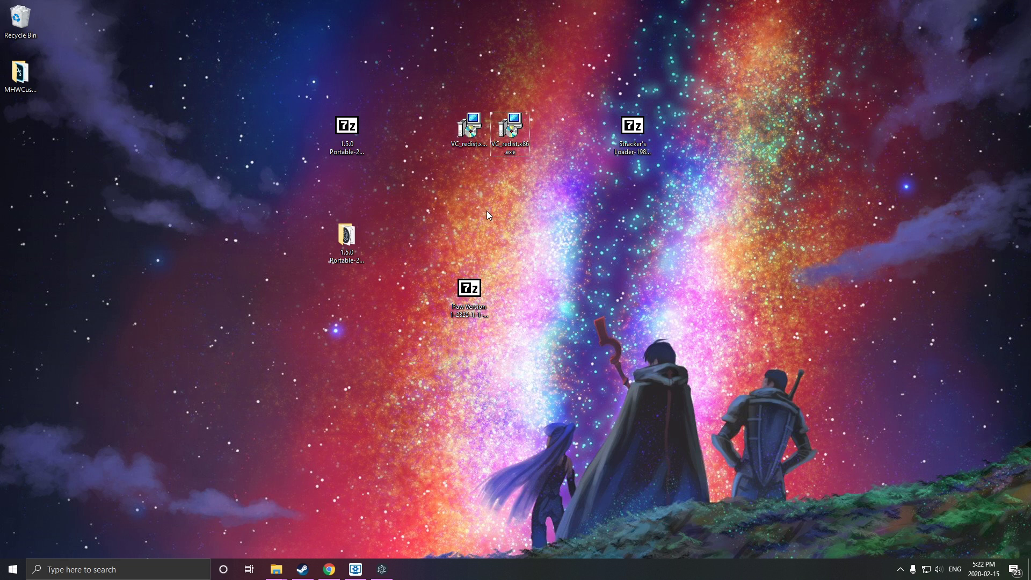
left_click(465, 137)
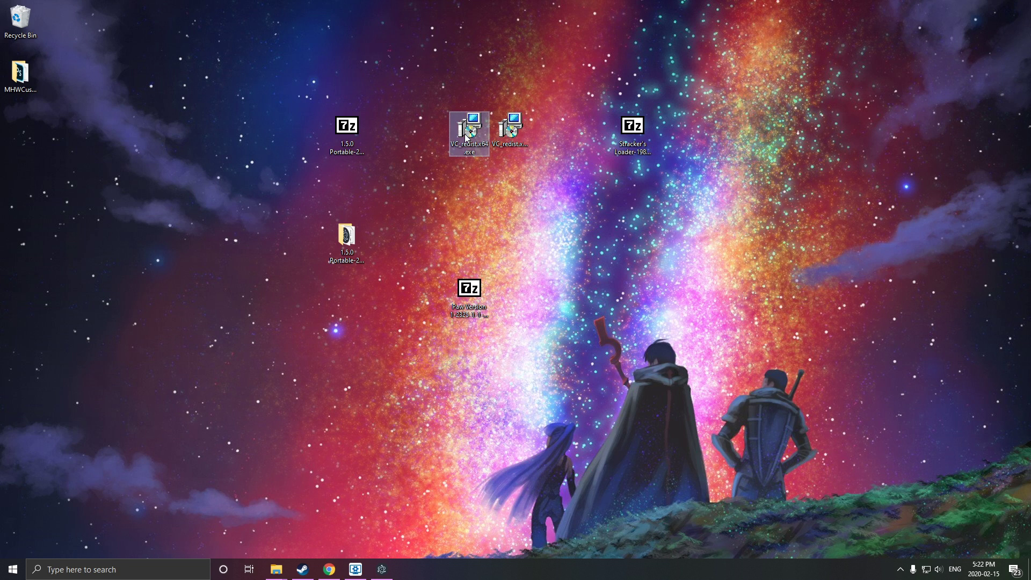
left_click(512, 137)
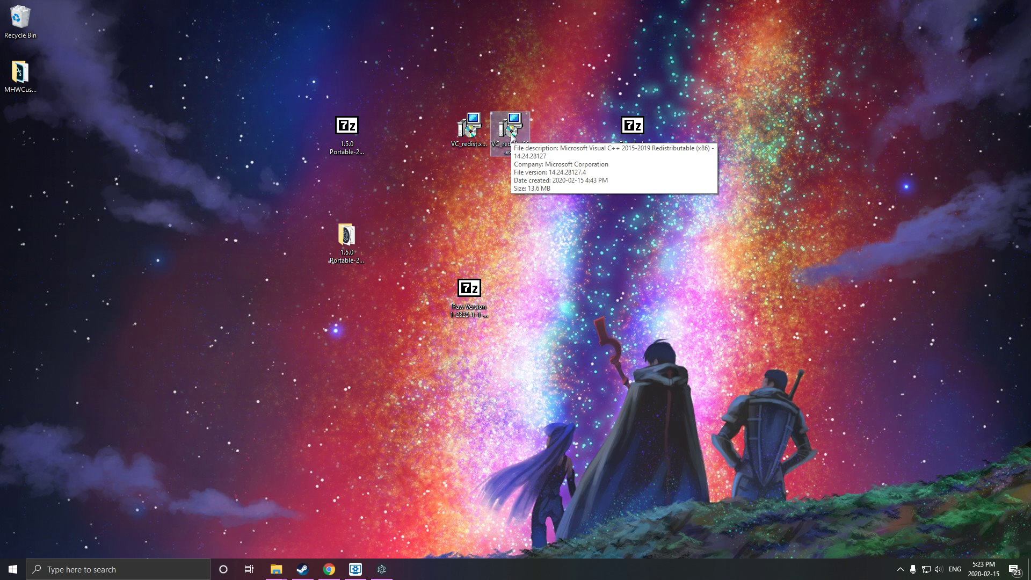
double_click(511, 135)
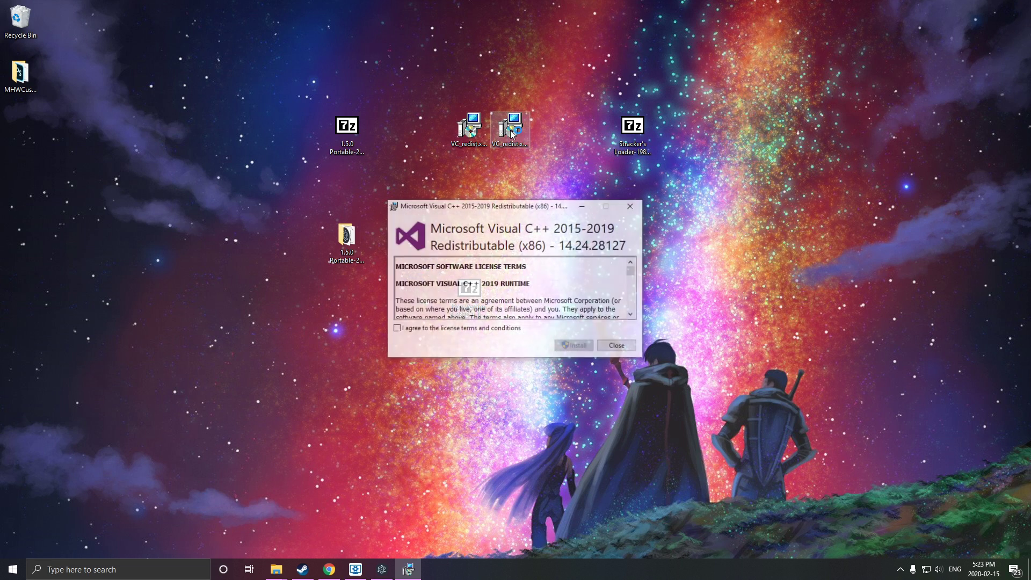
left_click(456, 328)
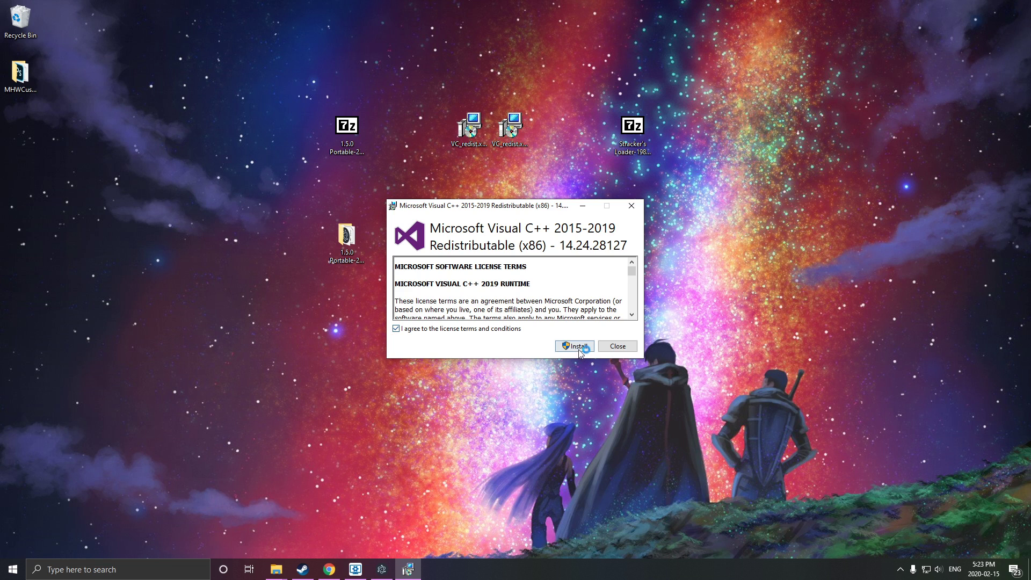
left_click(576, 346)
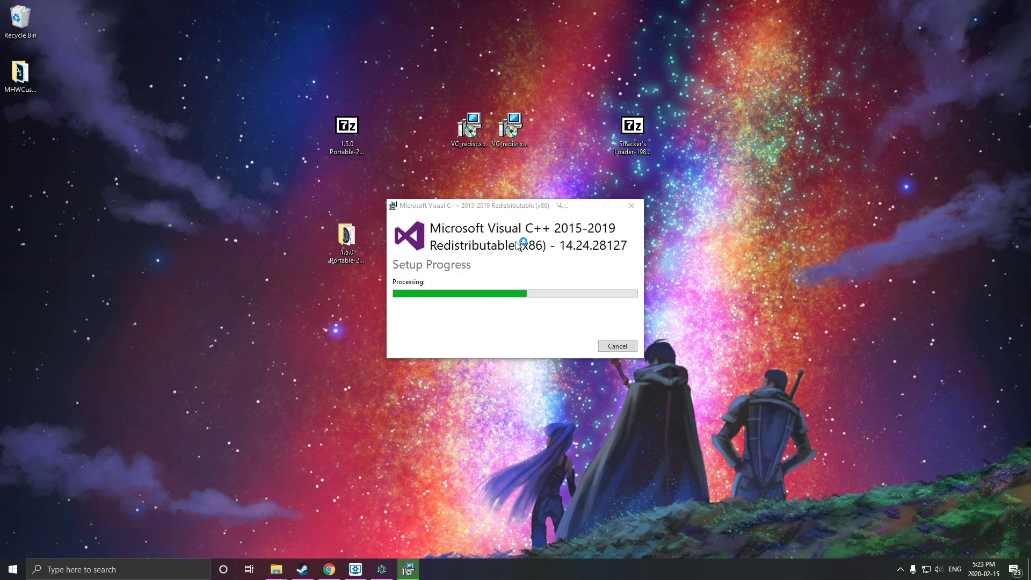
left_click(617, 346)
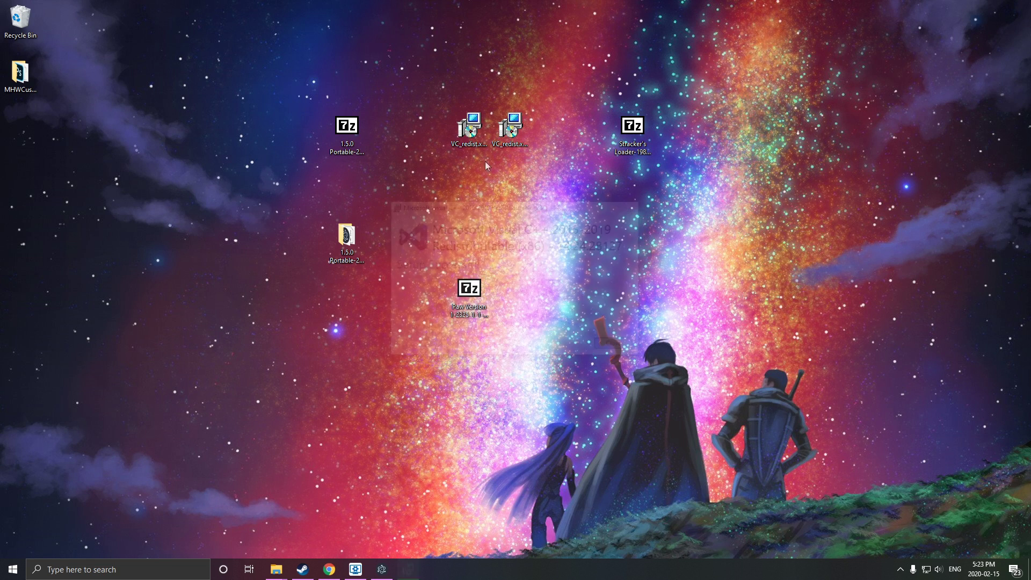
Install the x64 Visual C++ 2015-2019 redistributable, accepting the license, and close the finished setup.
double_click(471, 128)
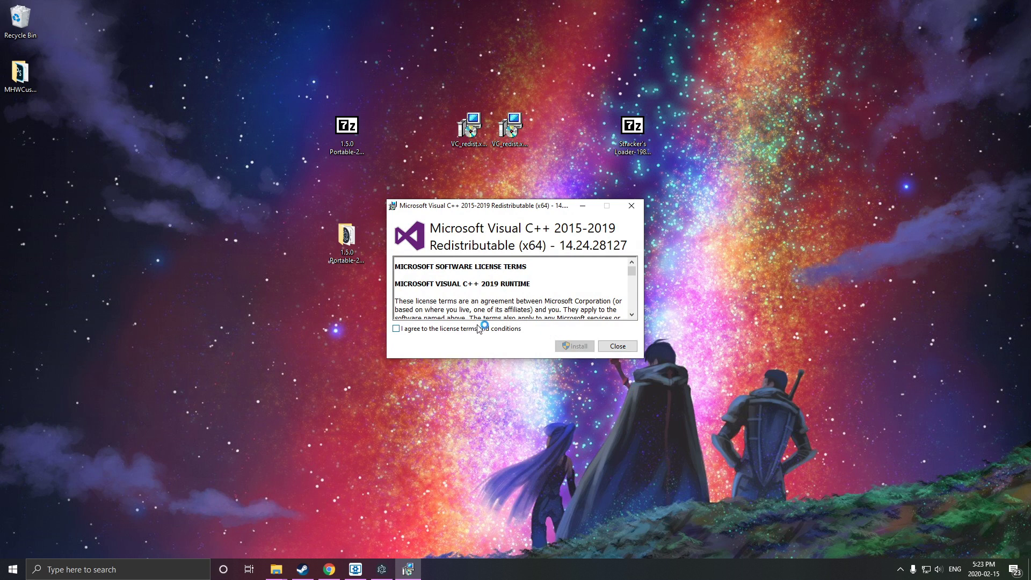
left_click(479, 329)
left_click(573, 346)
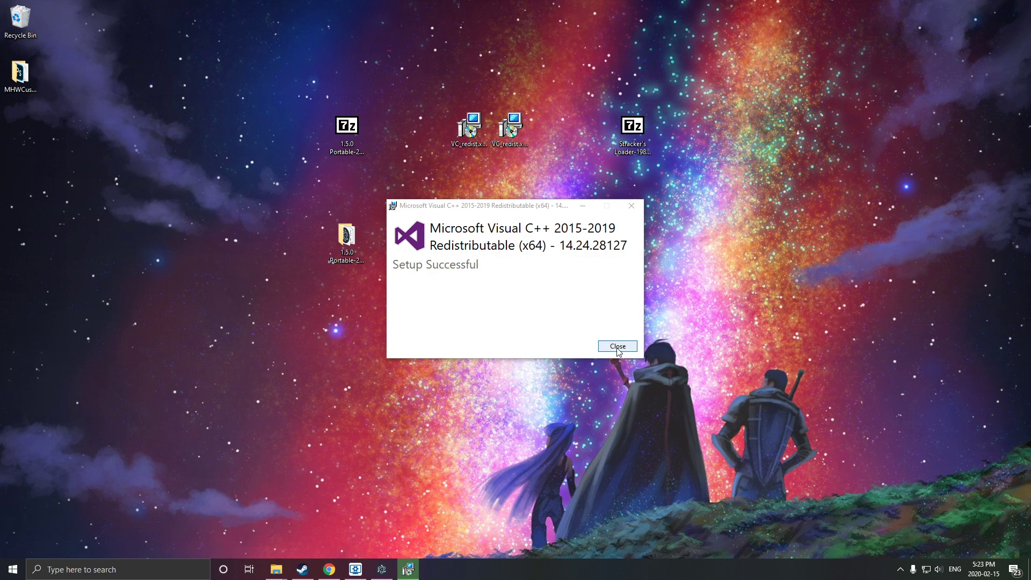
left_click(617, 346)
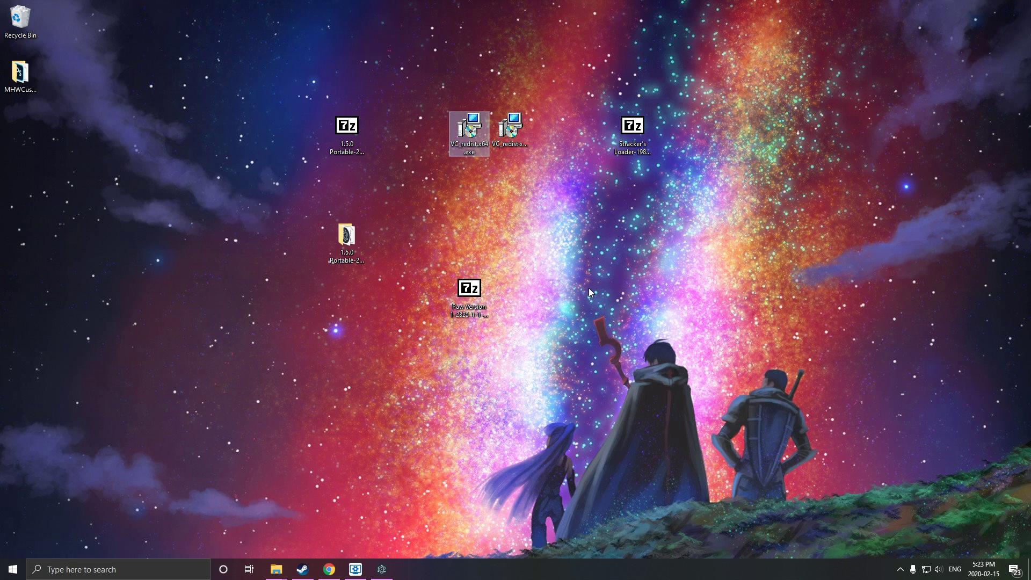
left_click(641, 224)
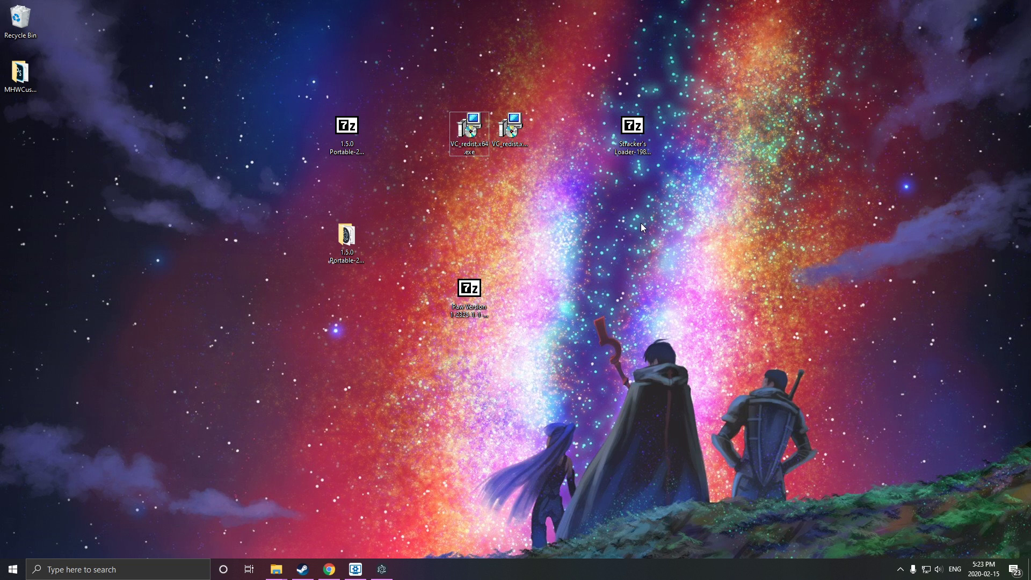
Open the Stracker's Loader zip in 7-Zip, showing dinput-config.json and dinput8.dll, and move it lower right.
double_click(634, 127)
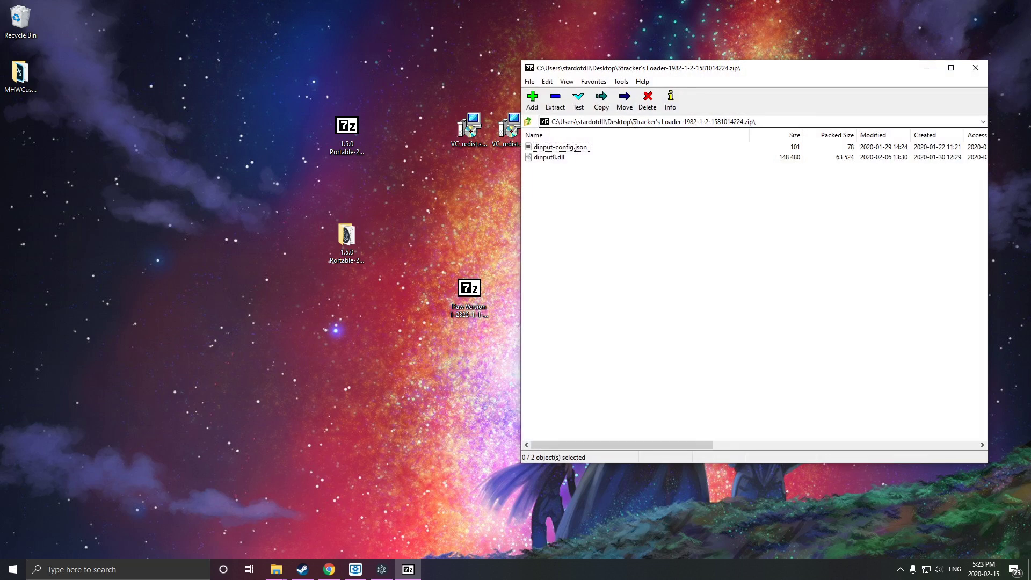
left_click_drag(665, 73, 631, 84)
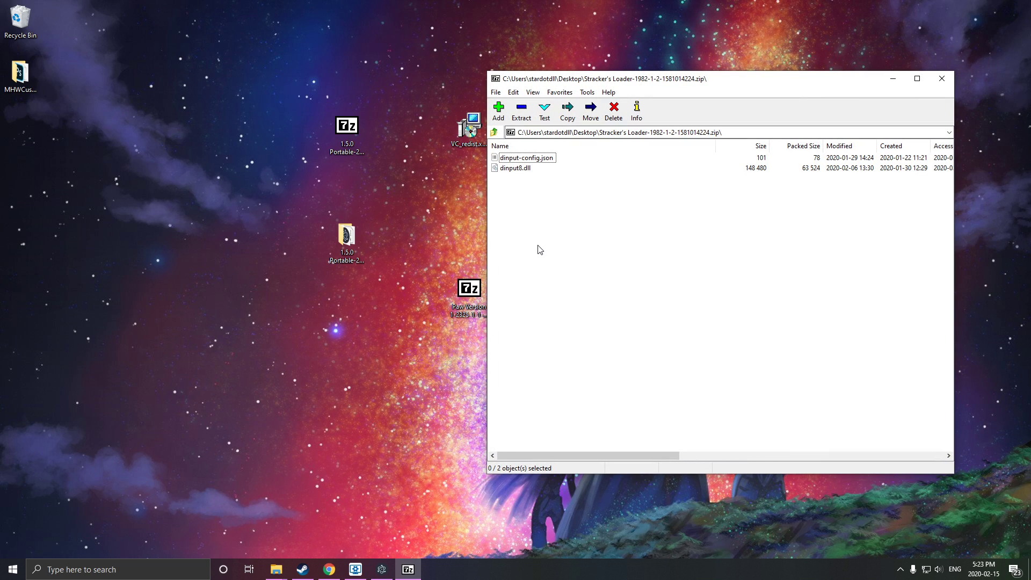
left_click_drag(603, 79, 657, 179)
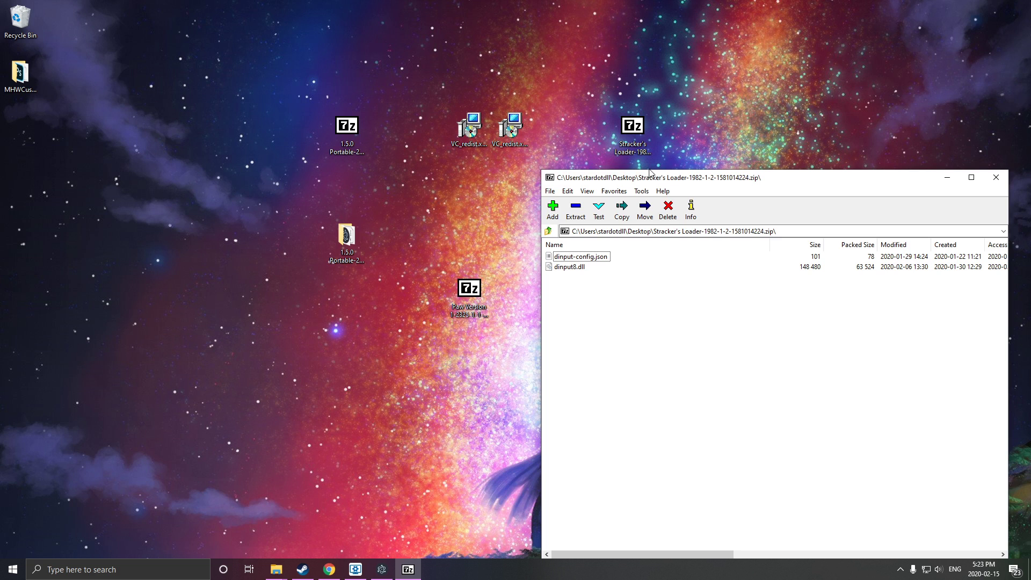
left_click(276, 569)
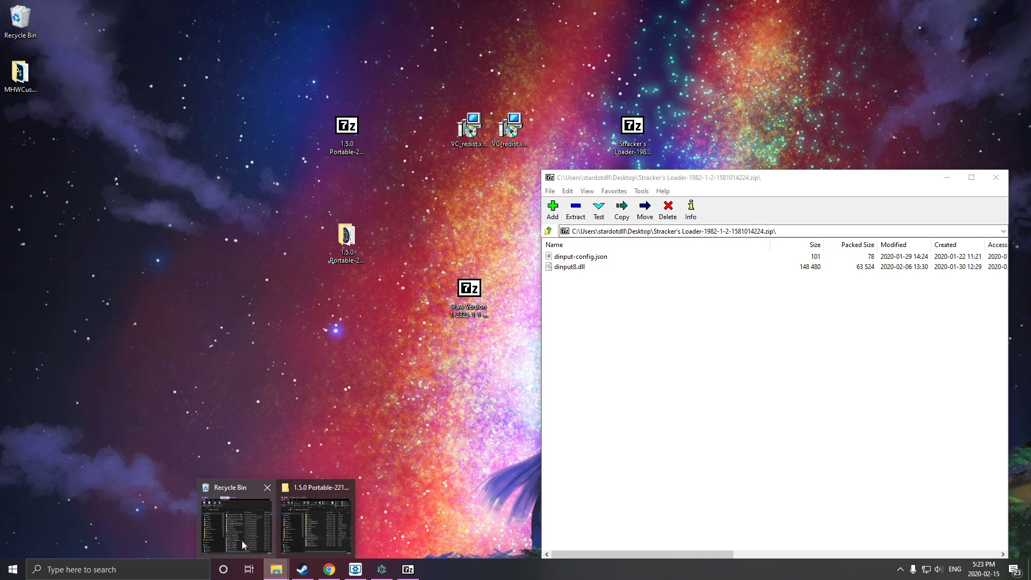
left_click(13, 569)
Bring forward the portable folder's Explorer window and open Local Disk (C:).
mouse_move(274, 565)
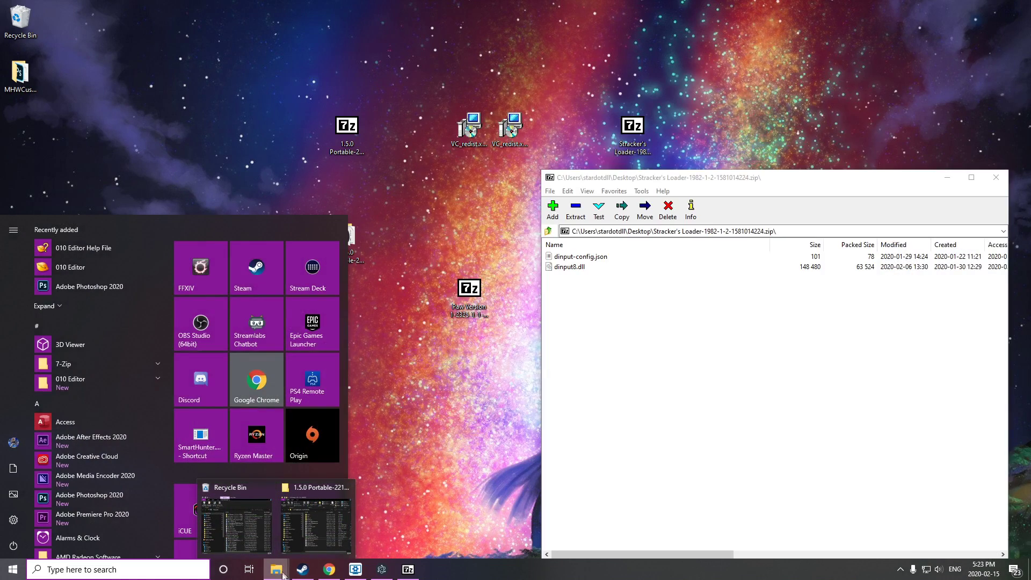
left_click(319, 529)
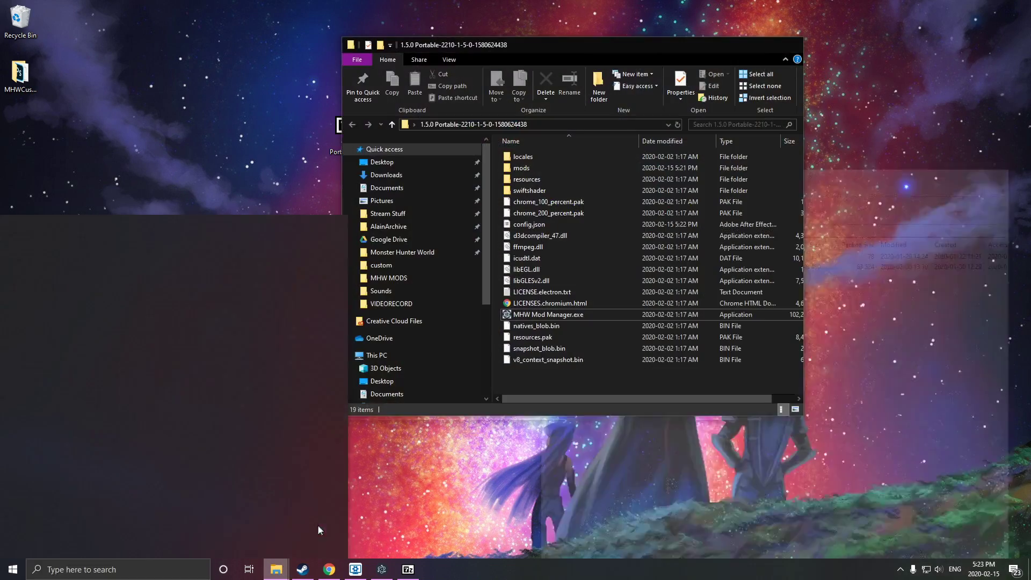
left_click_drag(532, 45, 294, 44)
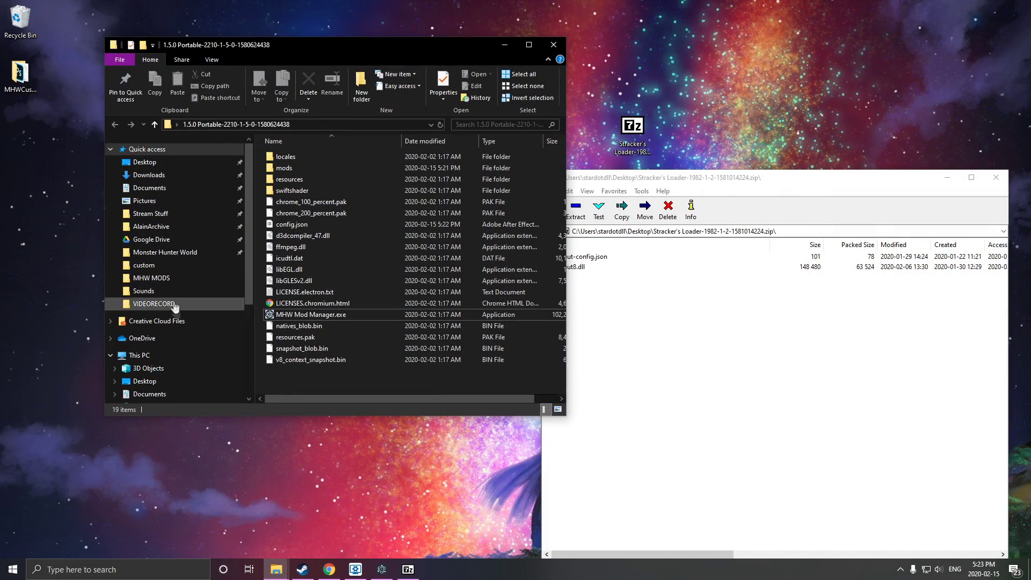
scroll(188, 262, "down", 4)
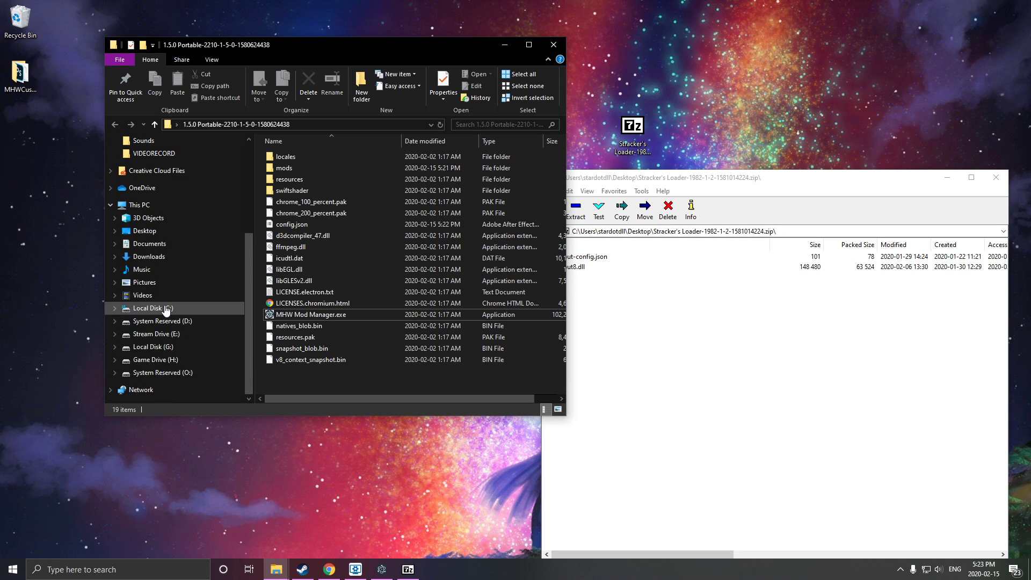
left_click(166, 309)
Navigate Program Files (x86) > Steam > steamapps > common > Monster Hunter World.
double_click(316, 204)
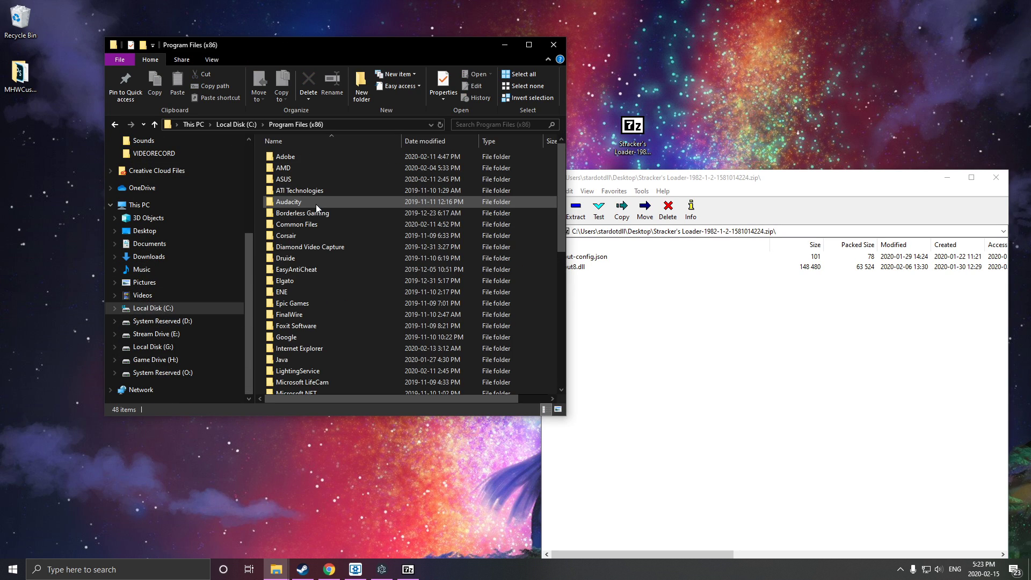
scroll(320, 227, "down", 9)
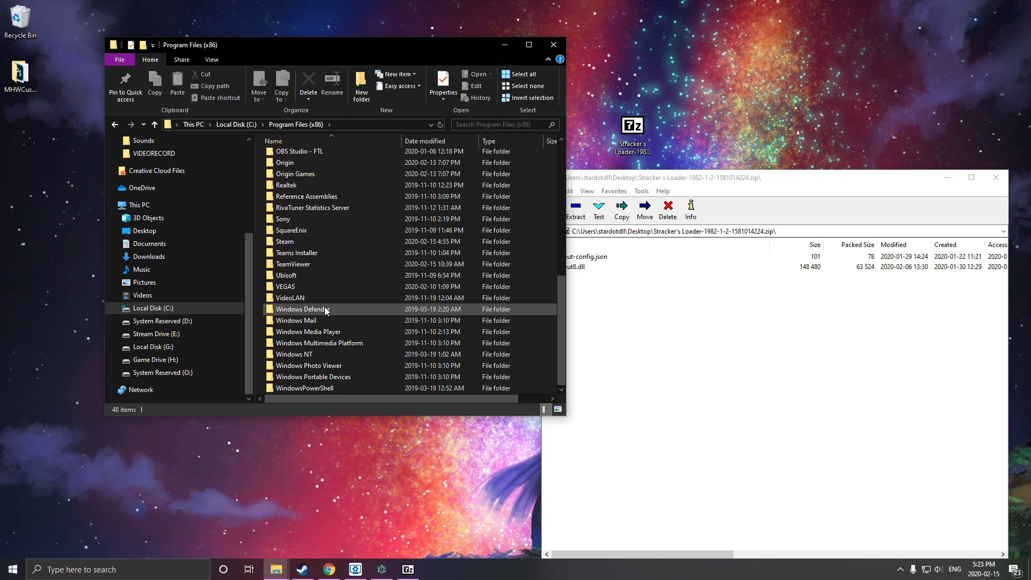
scroll(311, 280, "up", 3)
double_click(296, 334)
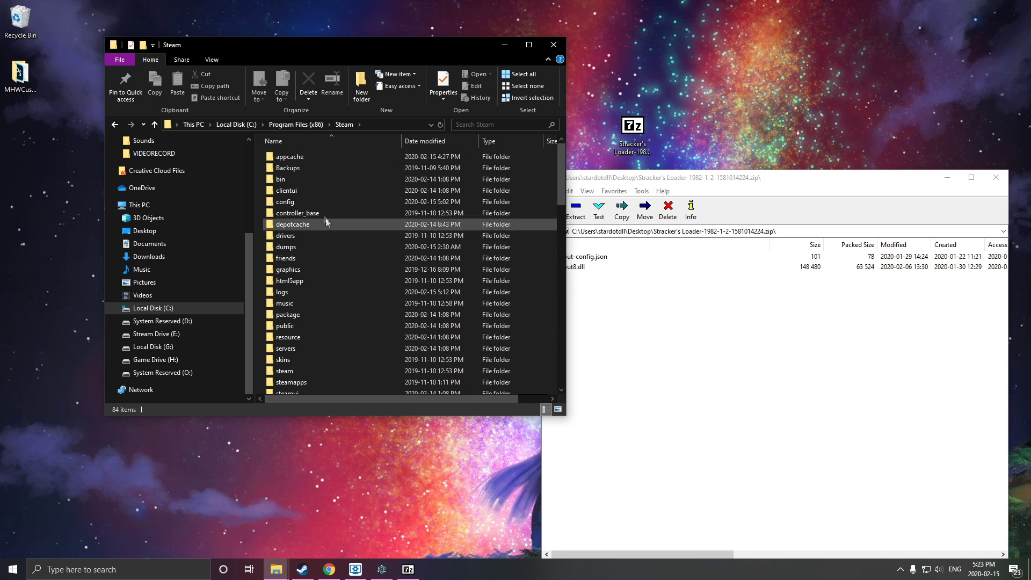
scroll(310, 295, "down", 4)
double_click(296, 224)
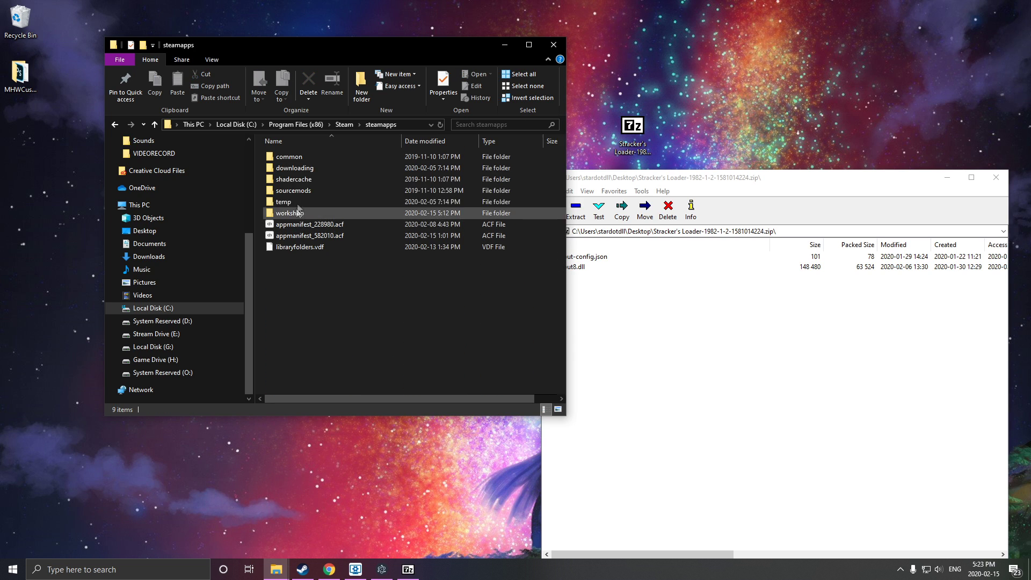
double_click(302, 160)
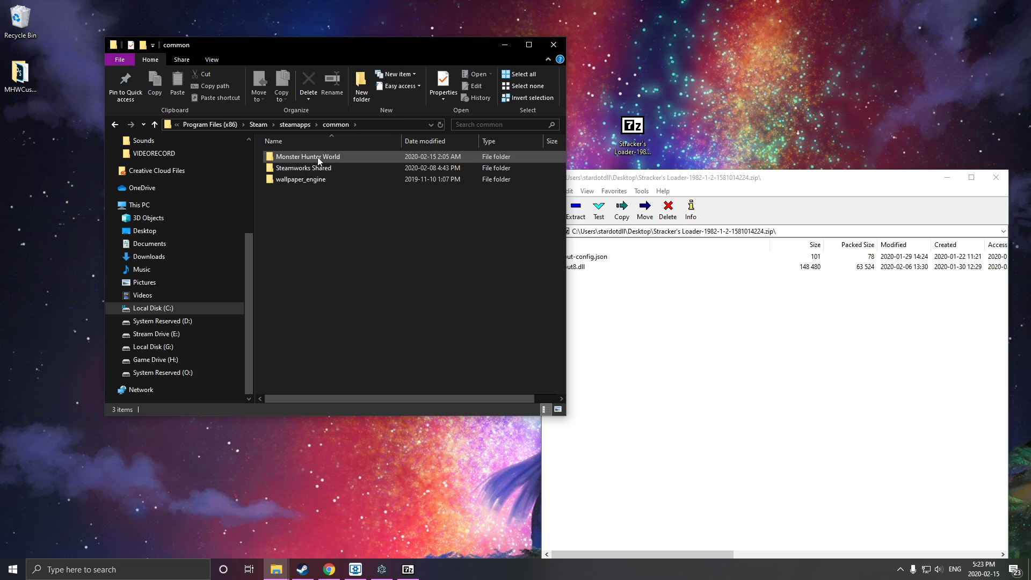
double_click(303, 160)
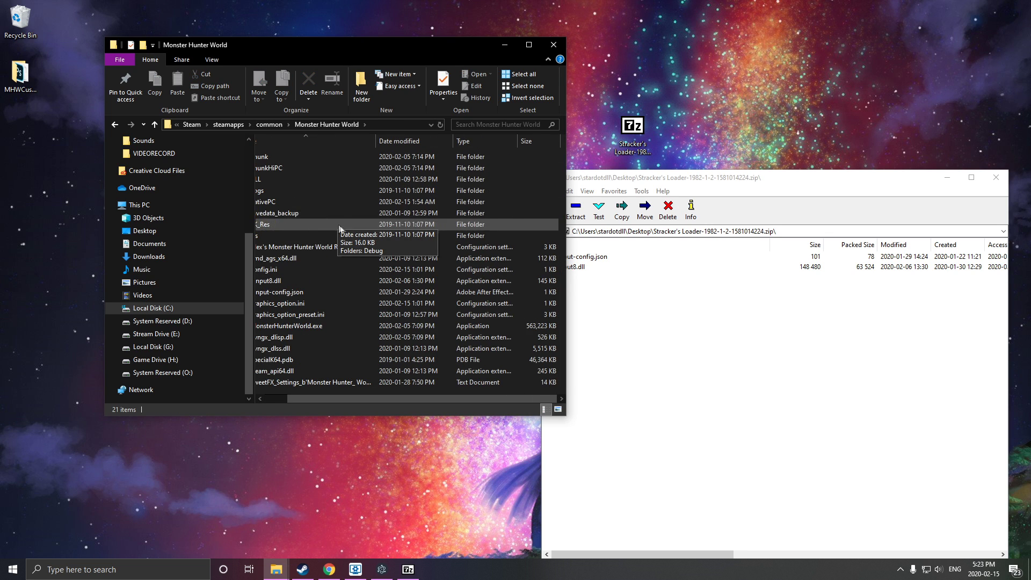
scroll(236, 231, "up", 2)
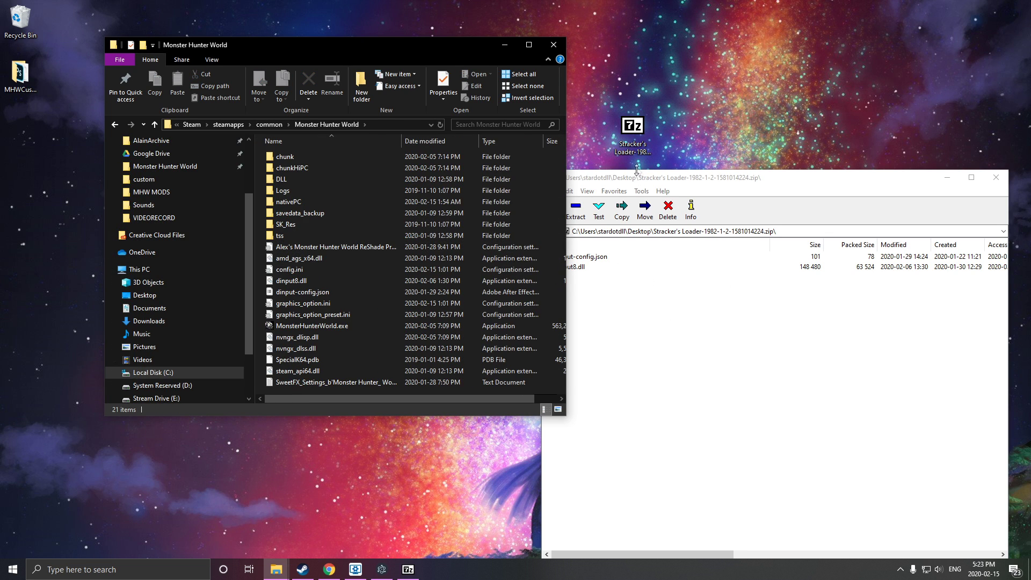
left_click_drag(638, 175, 733, 124)
Drag dinput-config.json and dinput8.dll into Monster Hunter World, replacing existing copies, then close 7-Zip.
left_click_drag(672, 239, 665, 205)
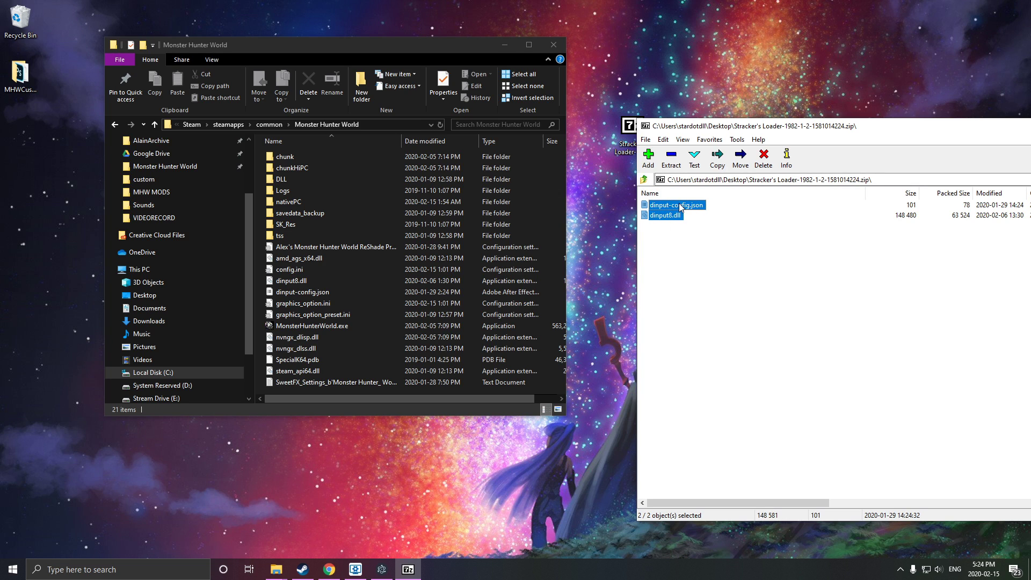
left_click_drag(325, 390, 327, 389)
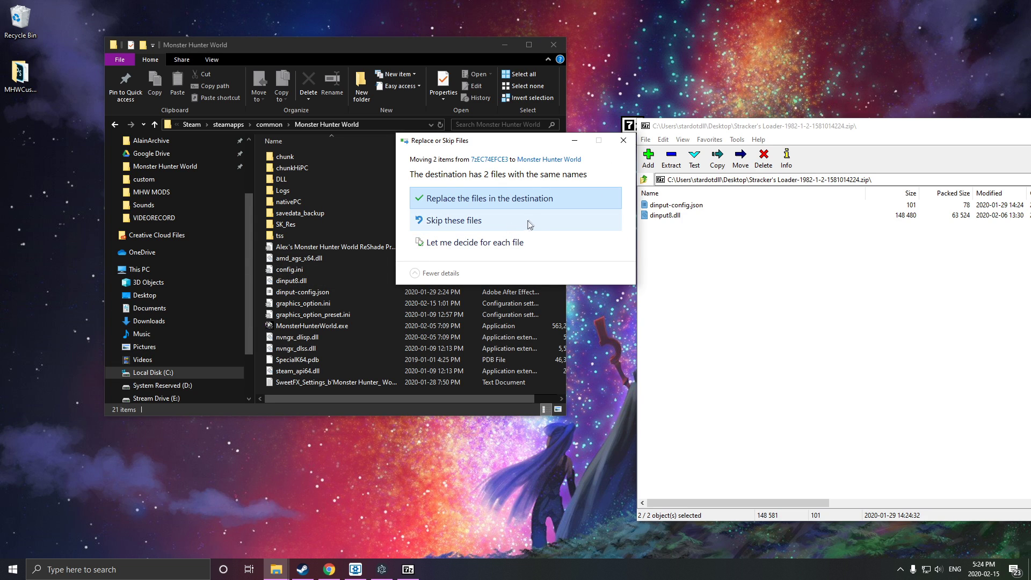
left_click(494, 221)
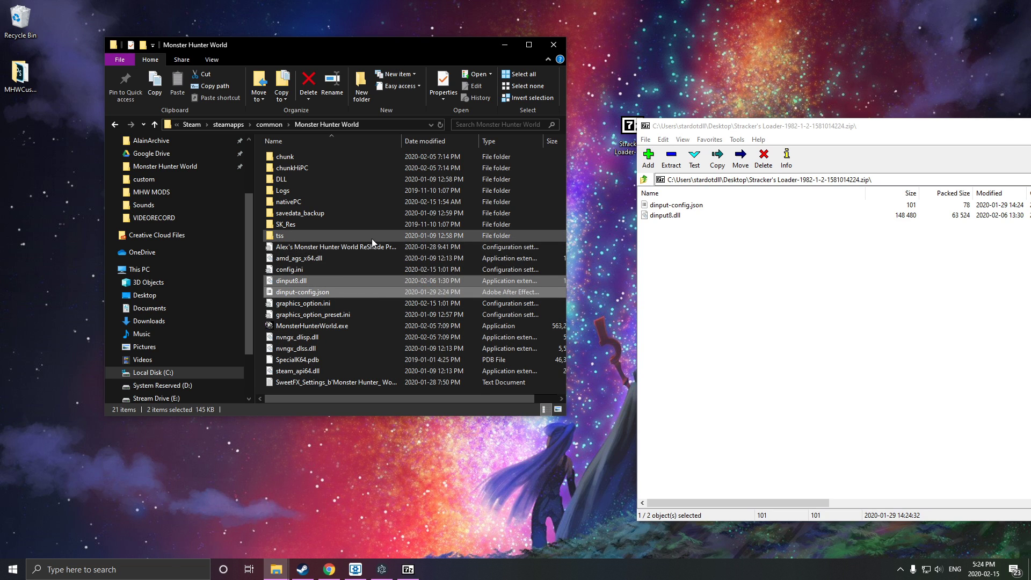
scroll(367, 217, "right", 1)
scroll(367, 214, "left", 1)
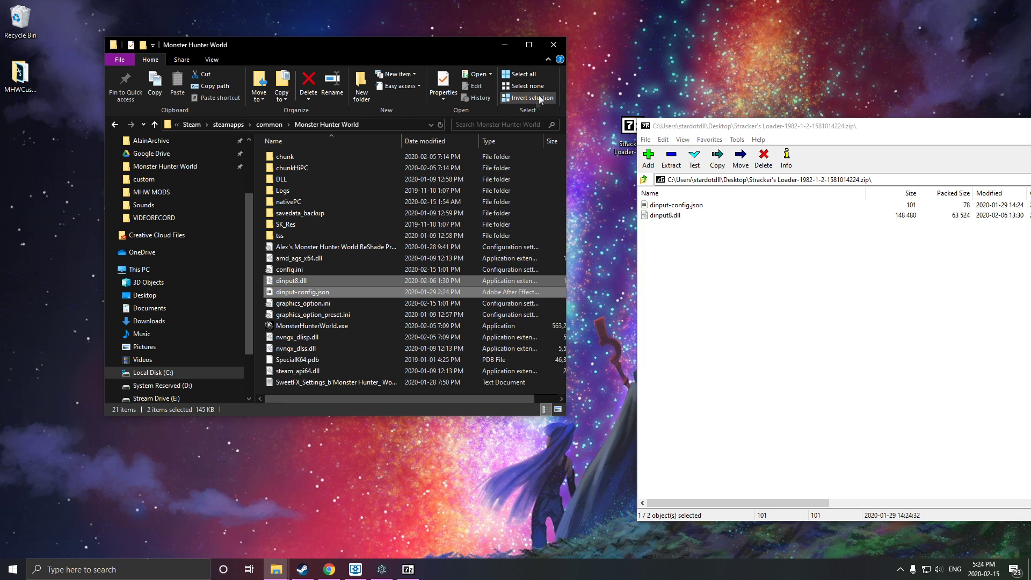
left_click_drag(845, 129, 606, 106)
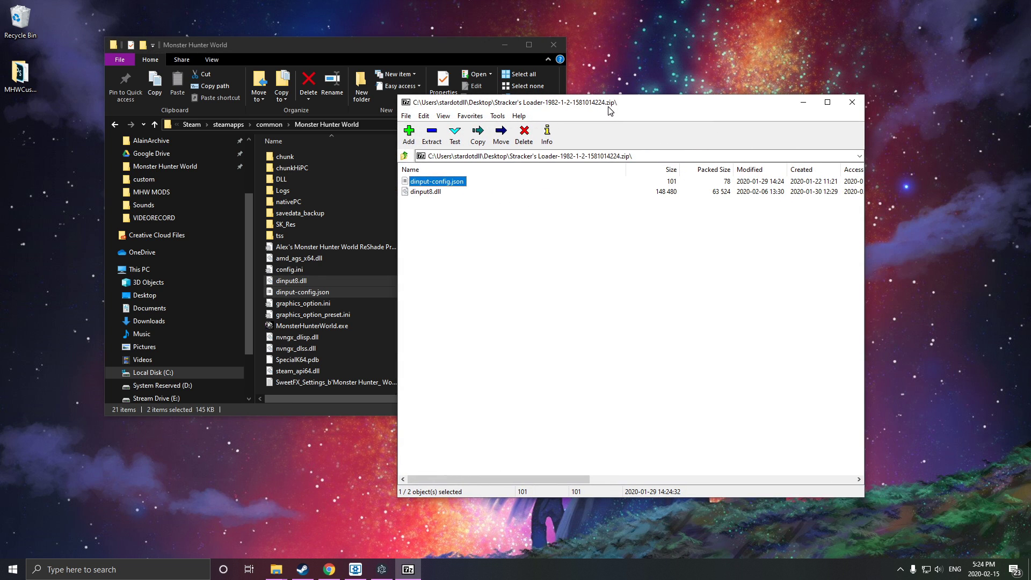
left_click(852, 103)
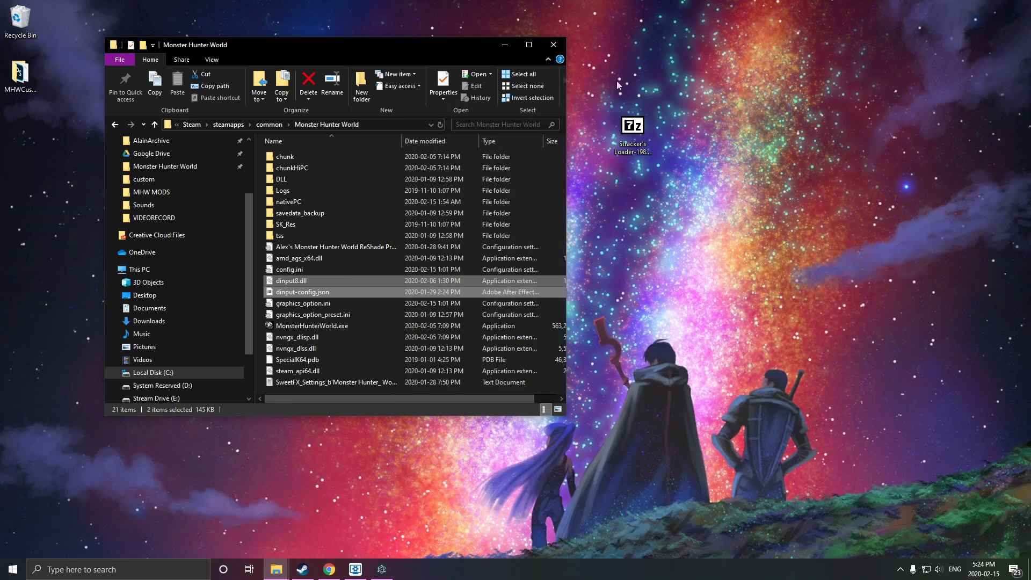
Minimize the game folder, restore MHW Mod Manager, and move the Paw Version archive into open desktop space.
left_click(503, 46)
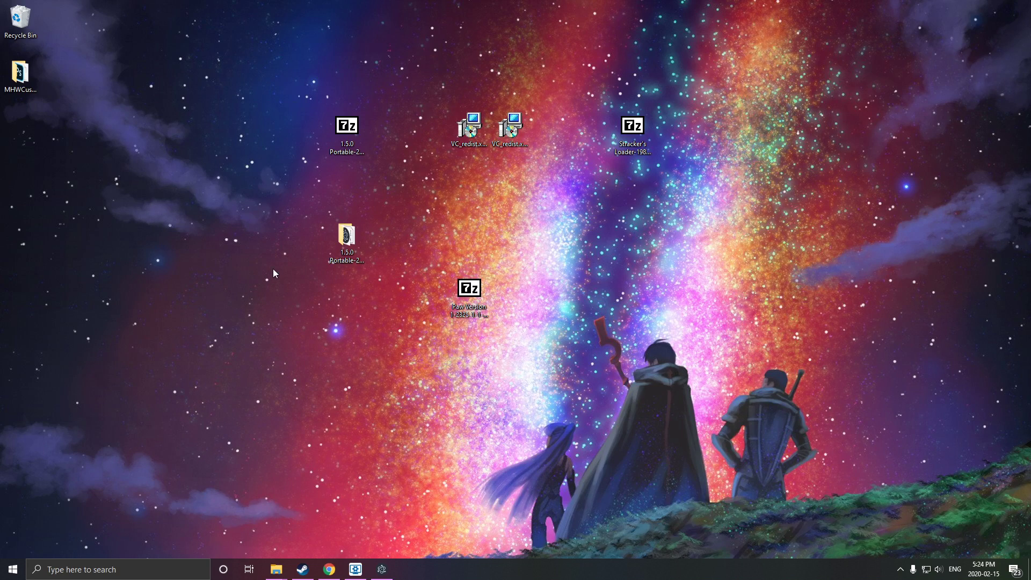
left_click(384, 573)
left_click_drag(484, 100, 620, 121)
left_click_drag(327, 233, 487, 237)
left_click(466, 301)
left_click_drag(466, 300, 222, 244)
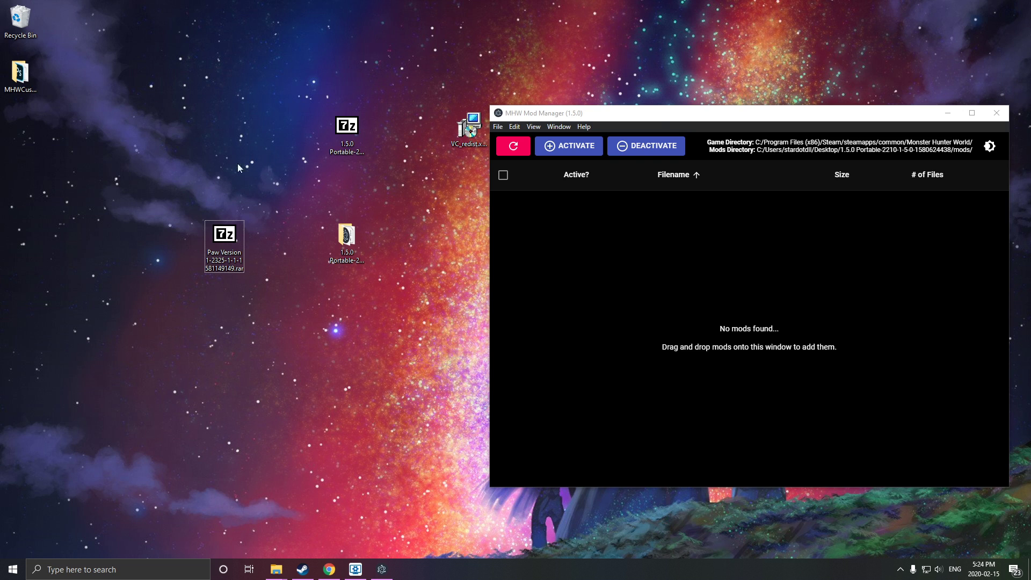
left_click_drag(654, 123, 584, 93)
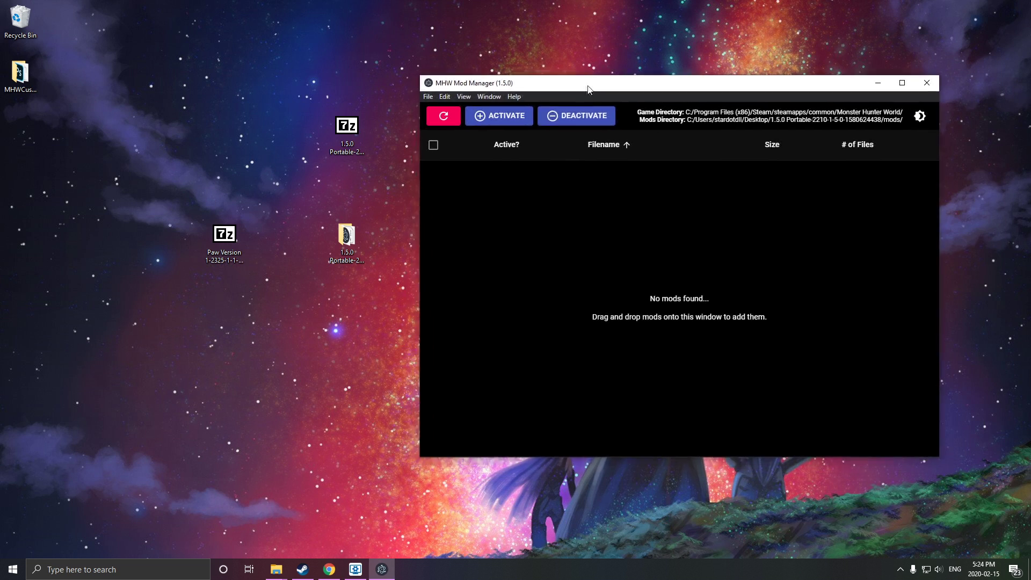
left_click(215, 238)
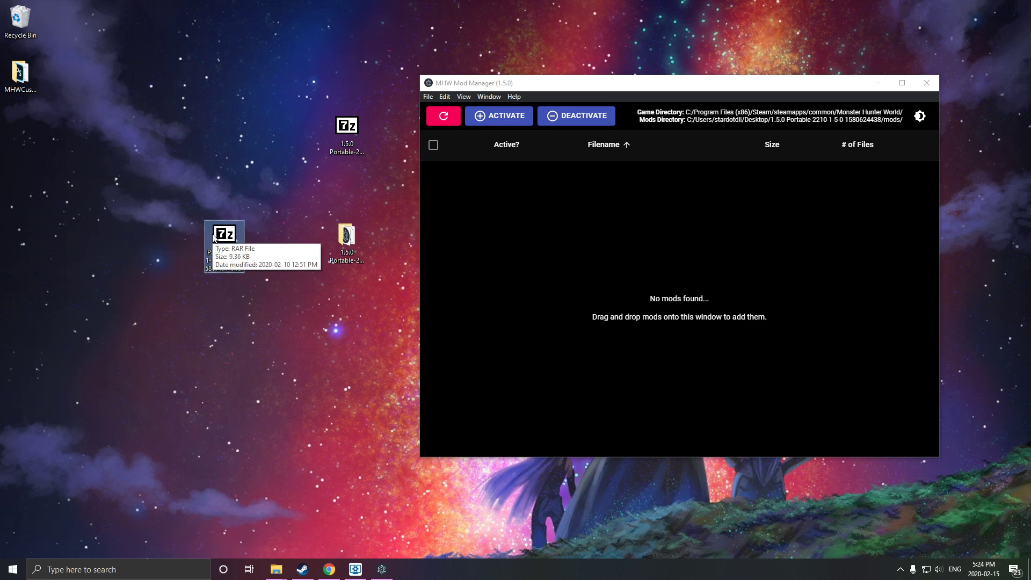
left_click(307, 392)
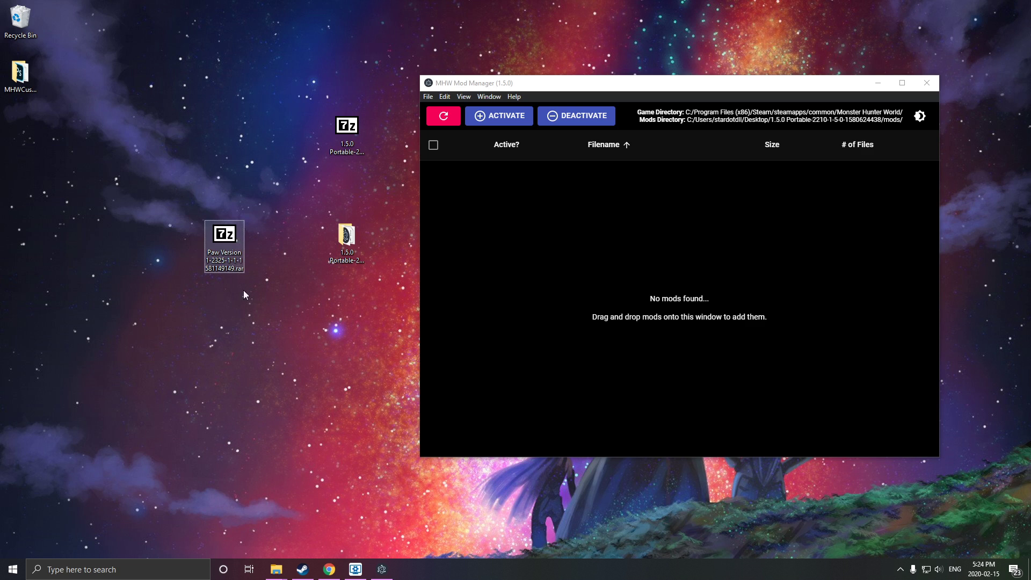
Open the Paw Version archive in 7-Zip and browse its nativePC folder.
double_click(226, 243)
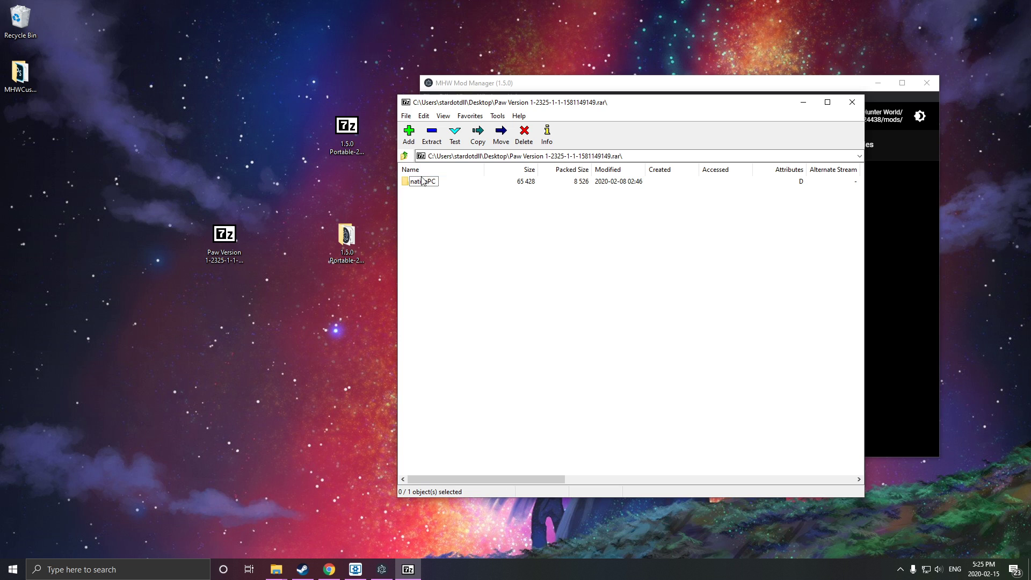
double_click(424, 182)
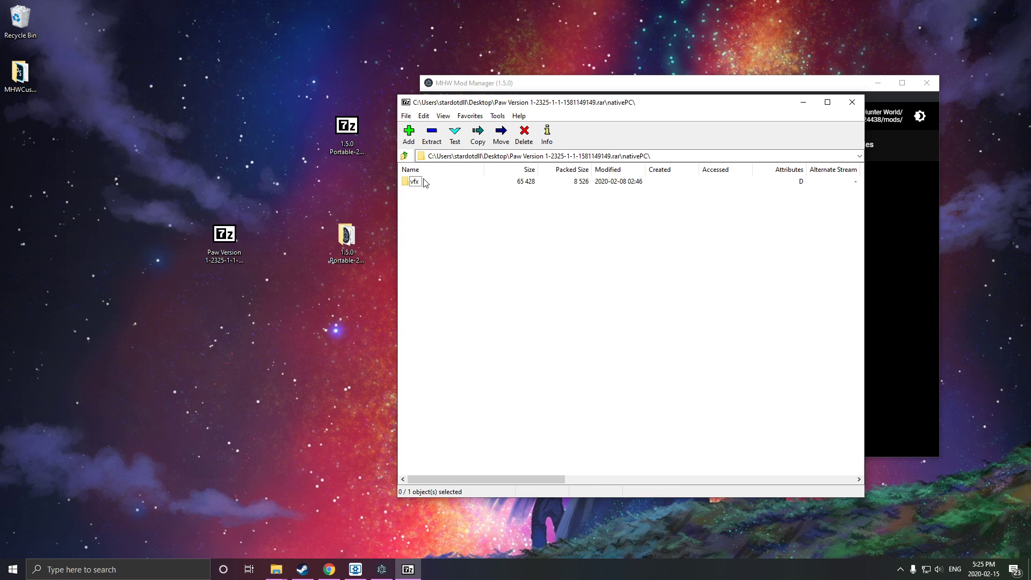
left_click(405, 156)
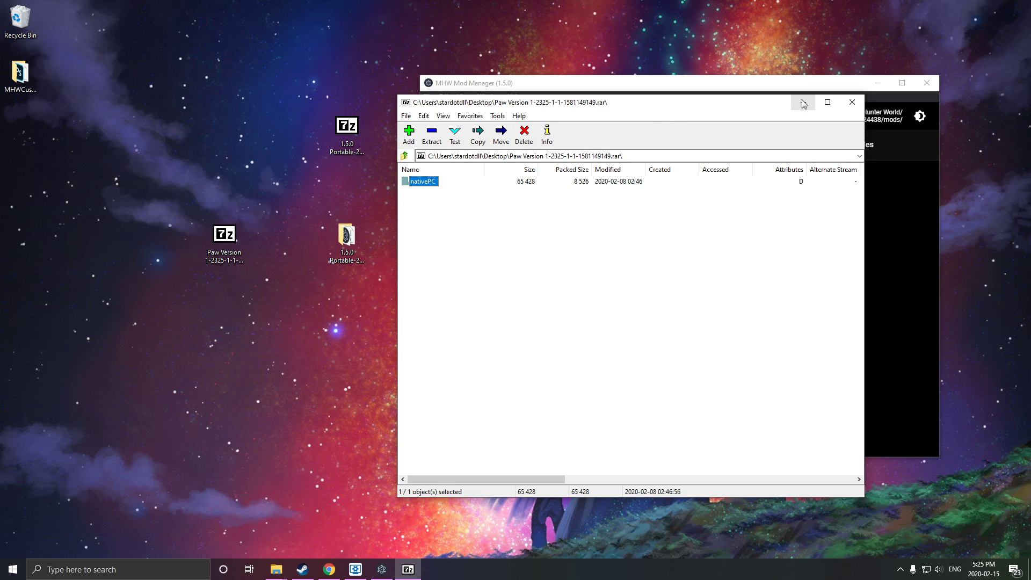
left_click_drag(642, 107, 797, 110)
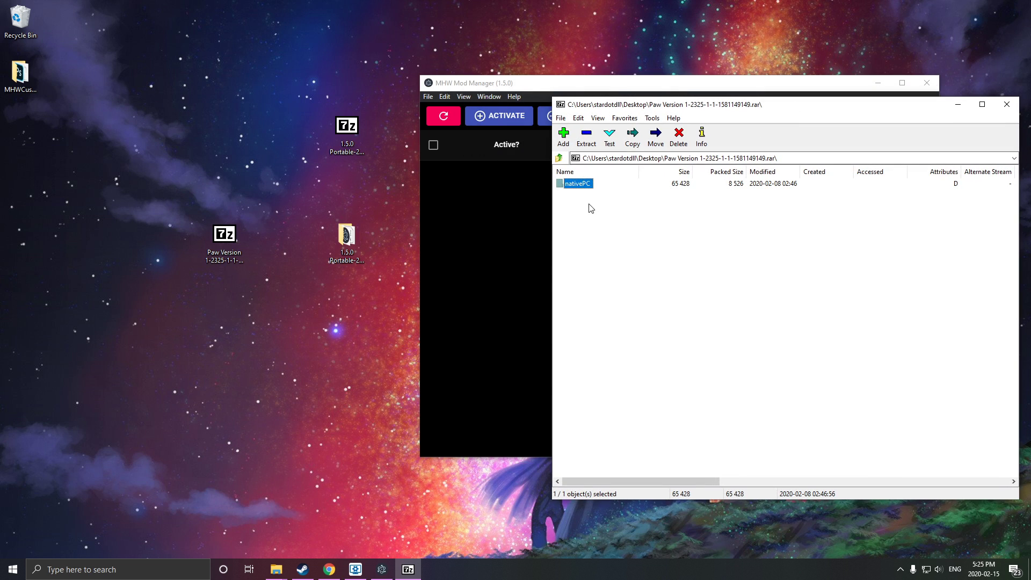
left_click(577, 193)
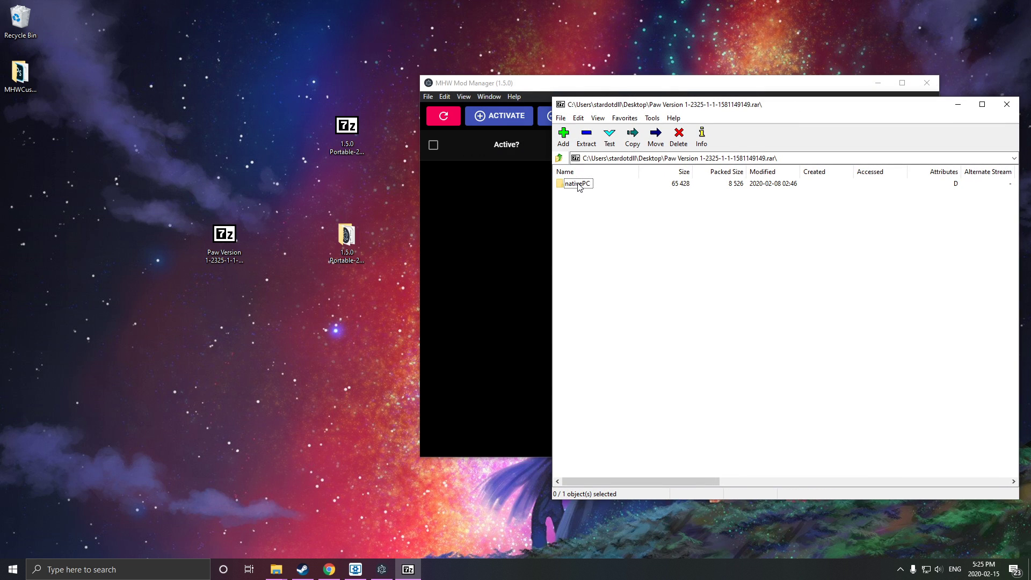
Extract the Paw Version archive with 7-Zip into a same-named desktop folder.
right_click(231, 237)
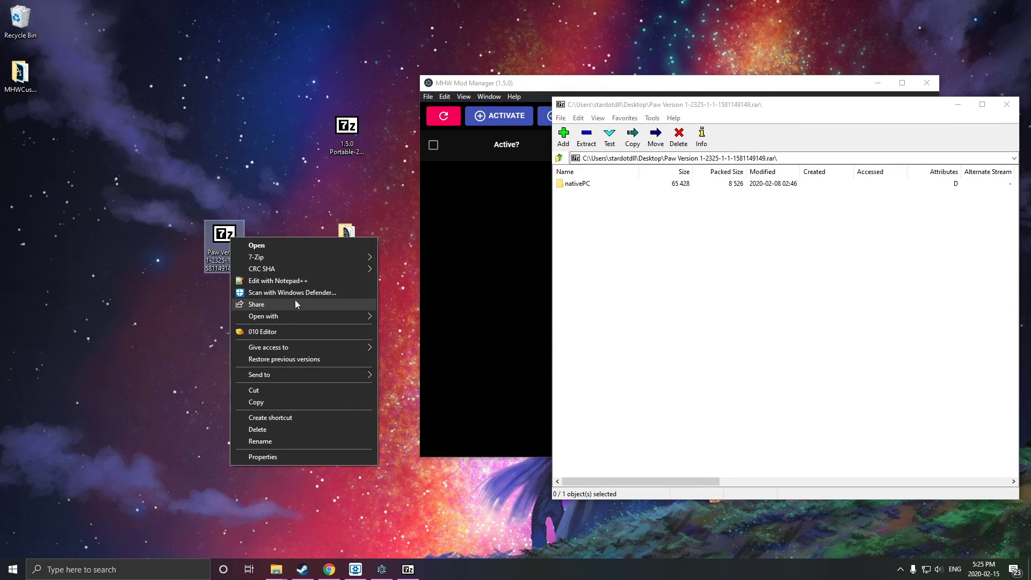
mouse_move(262, 258)
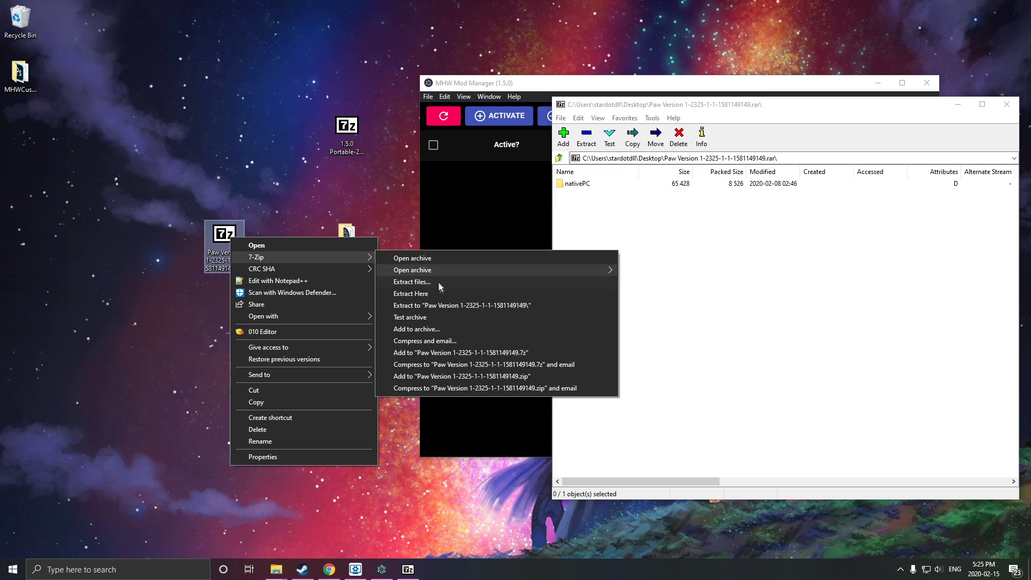
left_click(481, 305)
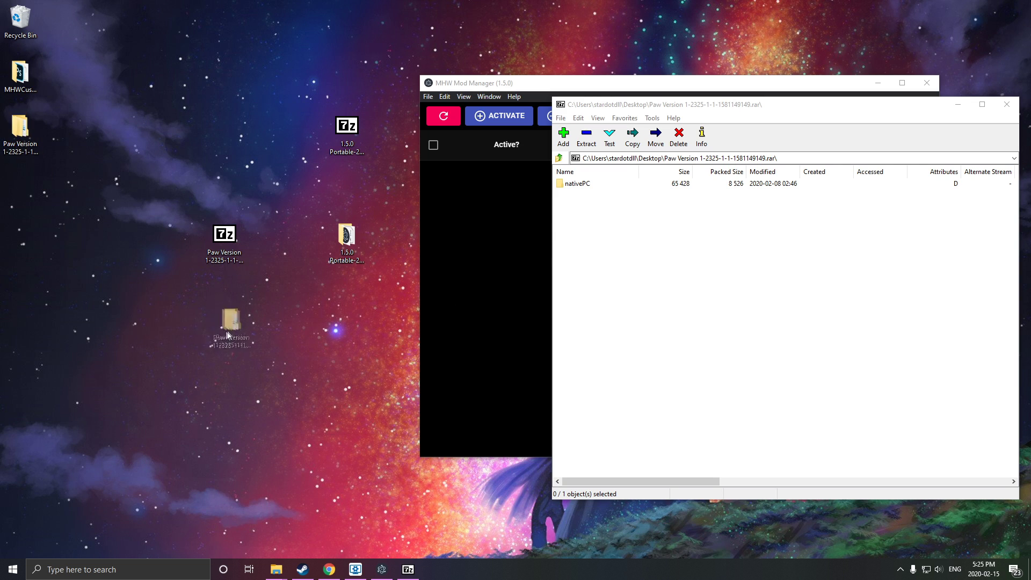
Compress the nativePC folder into nativePC.zip inside the extracted Paw Version folder.
double_click(222, 349)
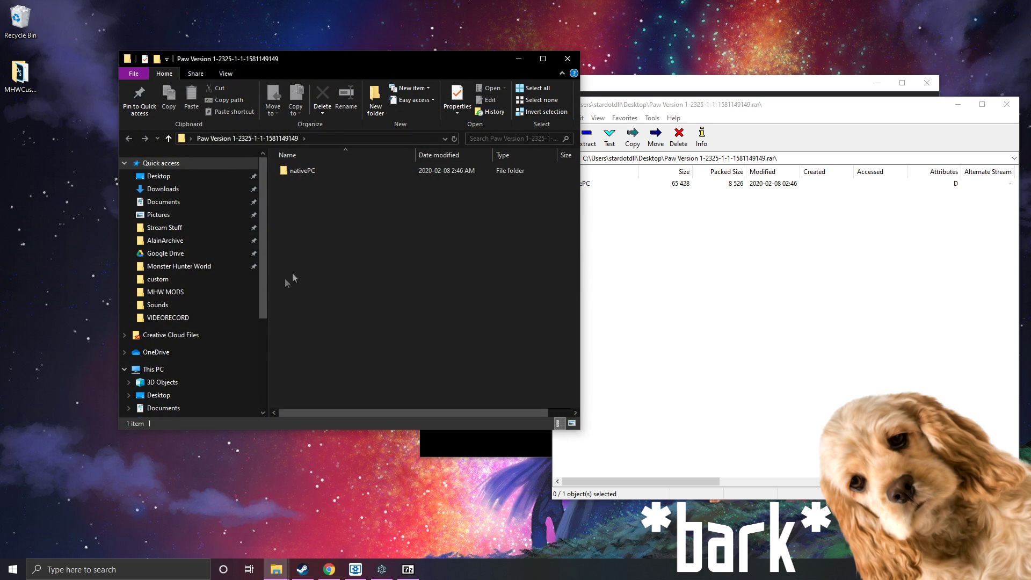
left_click(298, 173)
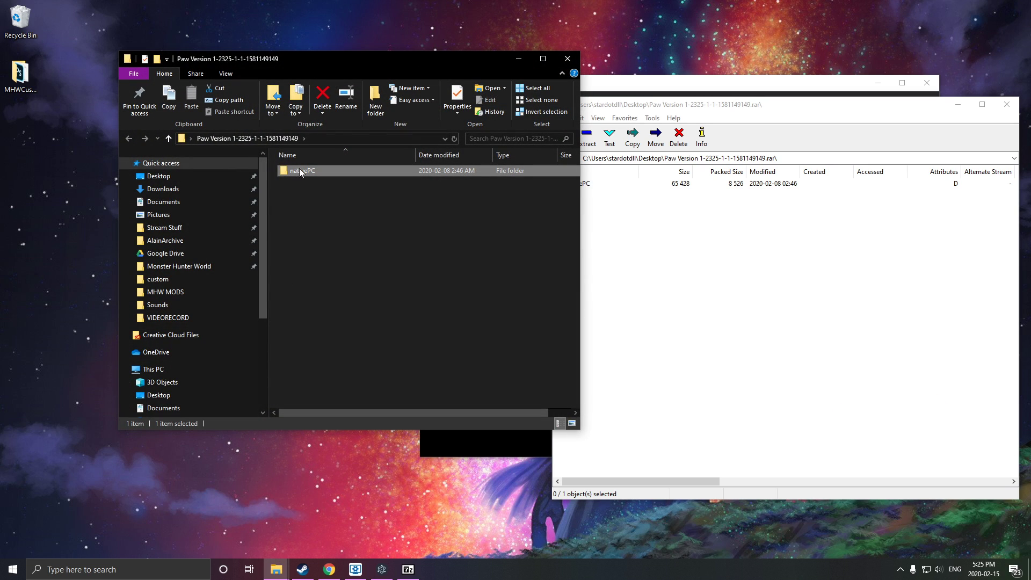
right_click(299, 170)
mouse_move(335, 240)
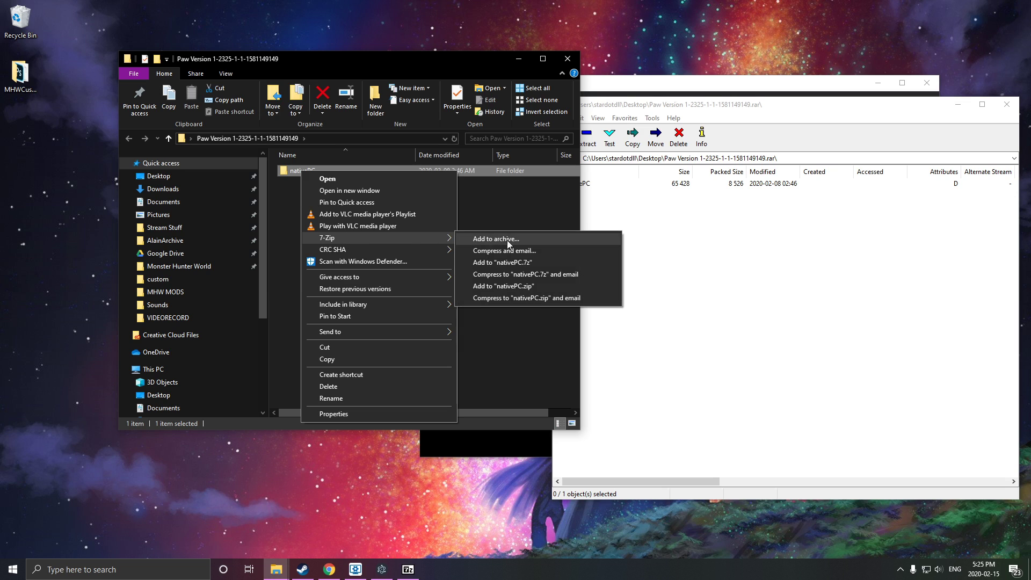
left_click(517, 286)
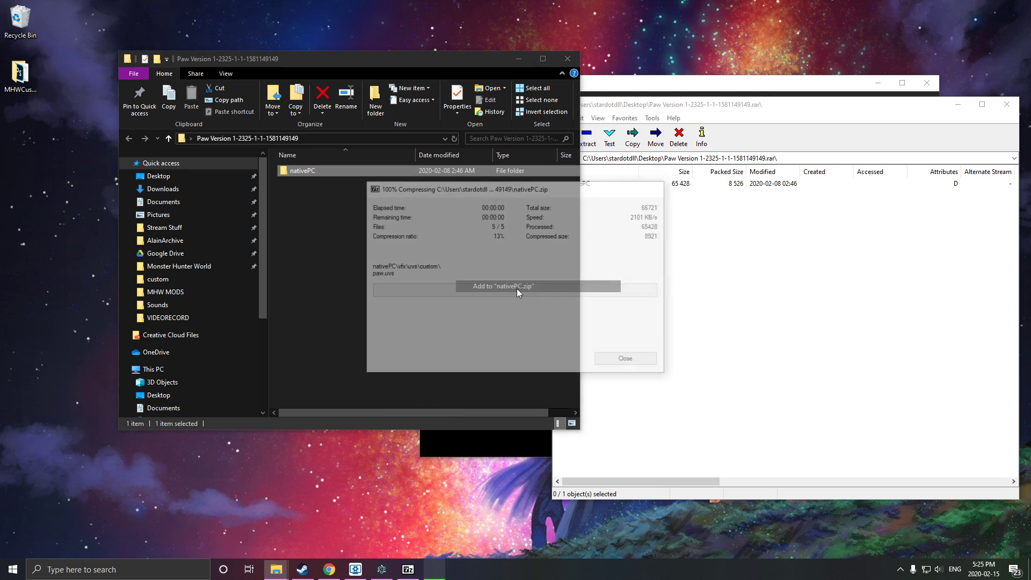
Rename nativePC.zip to PawVersion.zip.
left_click(293, 184)
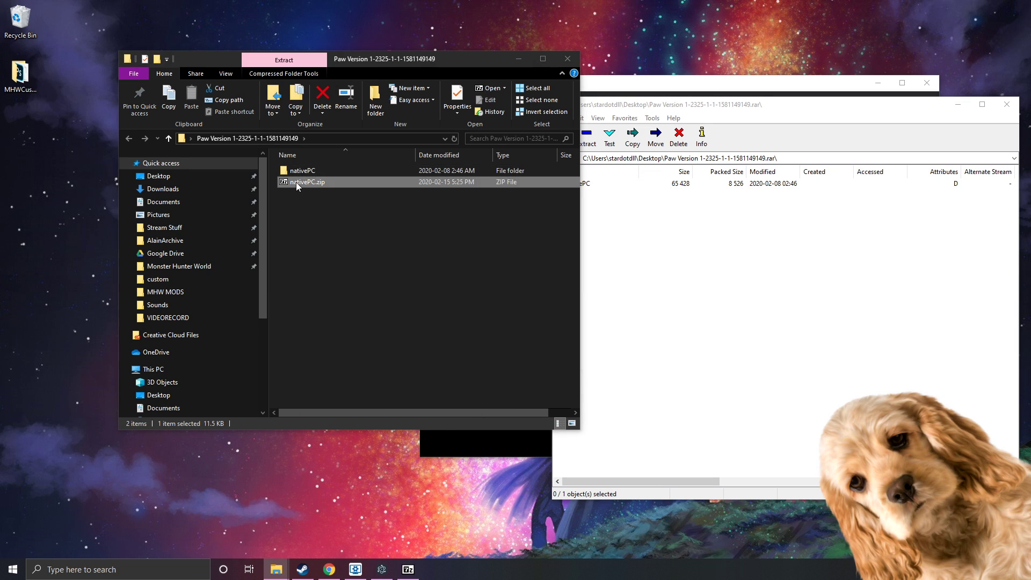
left_click(297, 183)
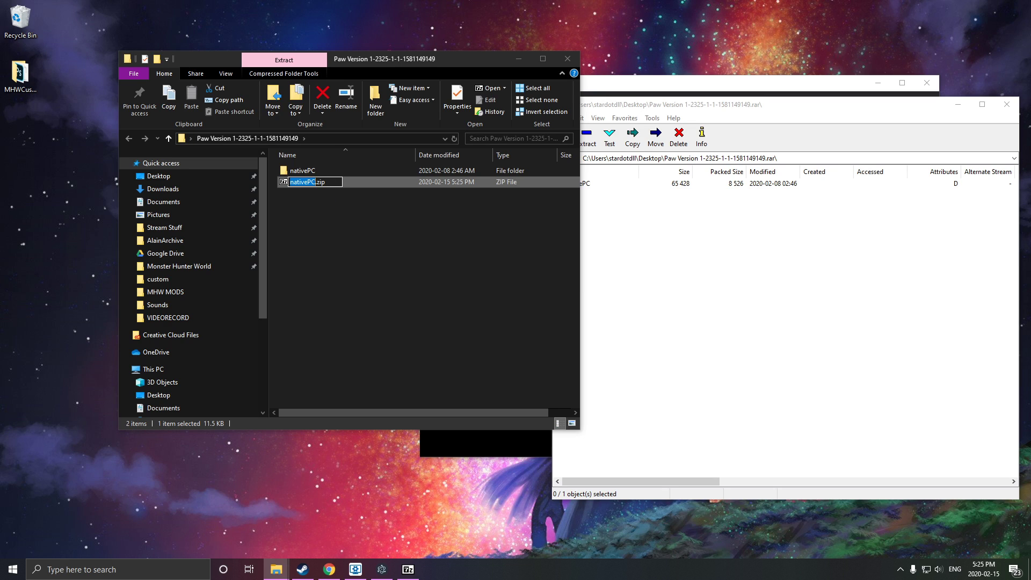
key("Return")
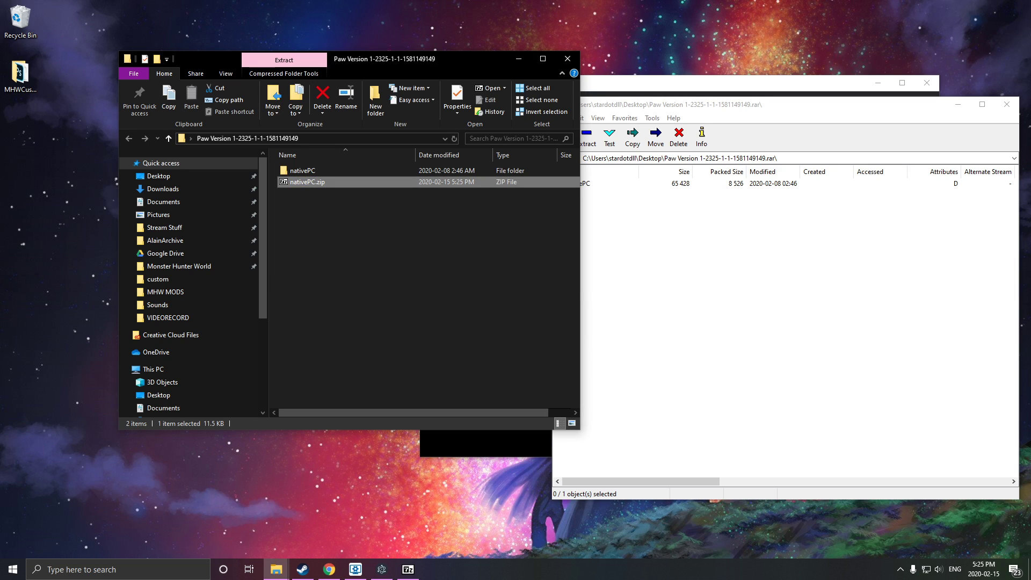
left_click(303, 185)
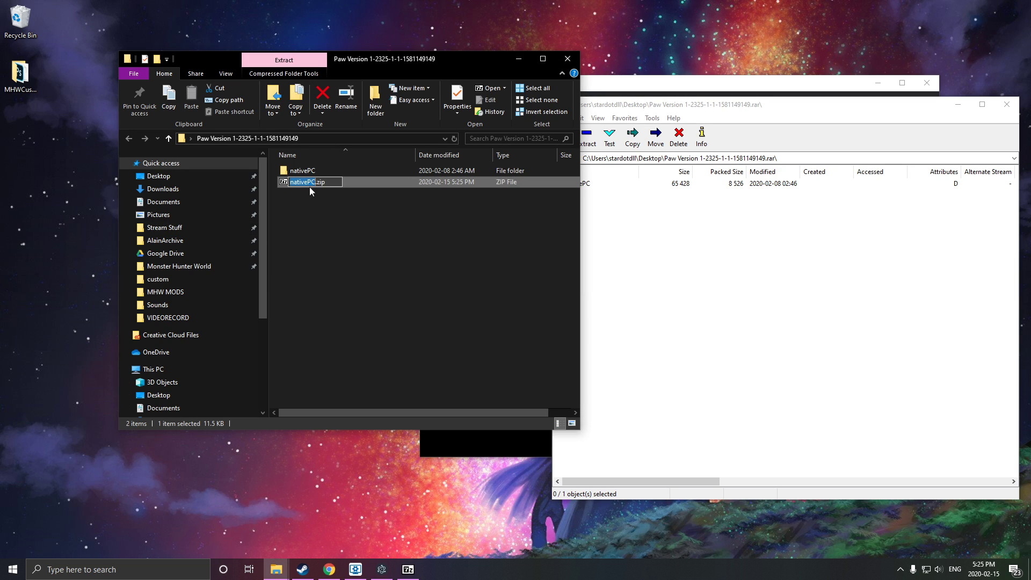
type("PawVersion")
key("Return")
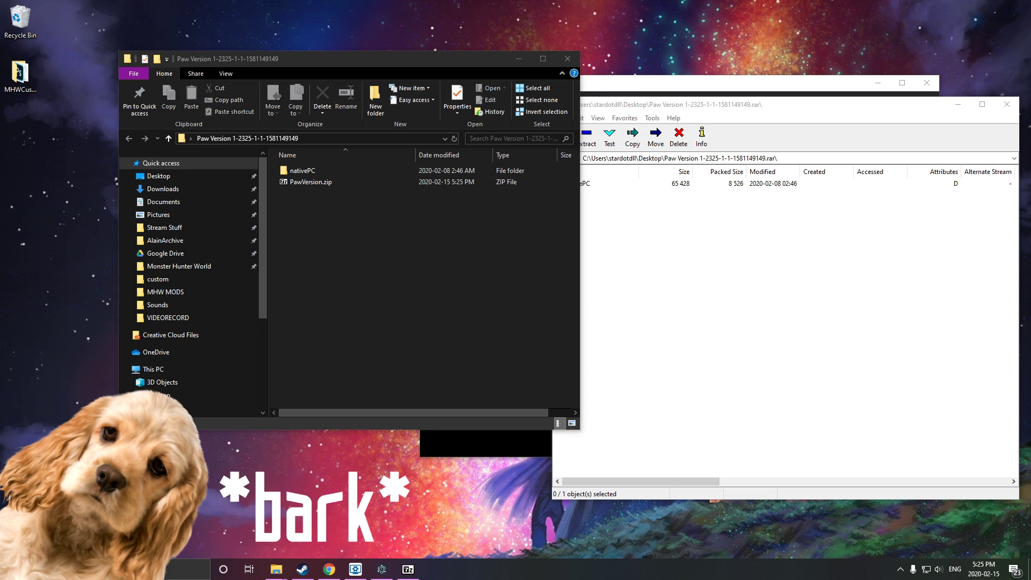
left_click(399, 283)
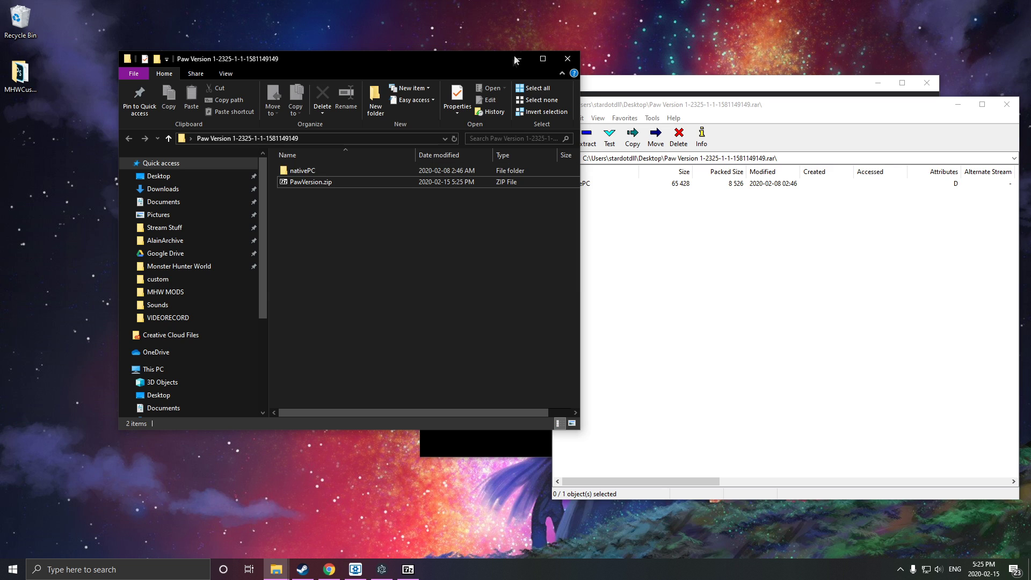
left_click_drag(950, 110, 756, 127)
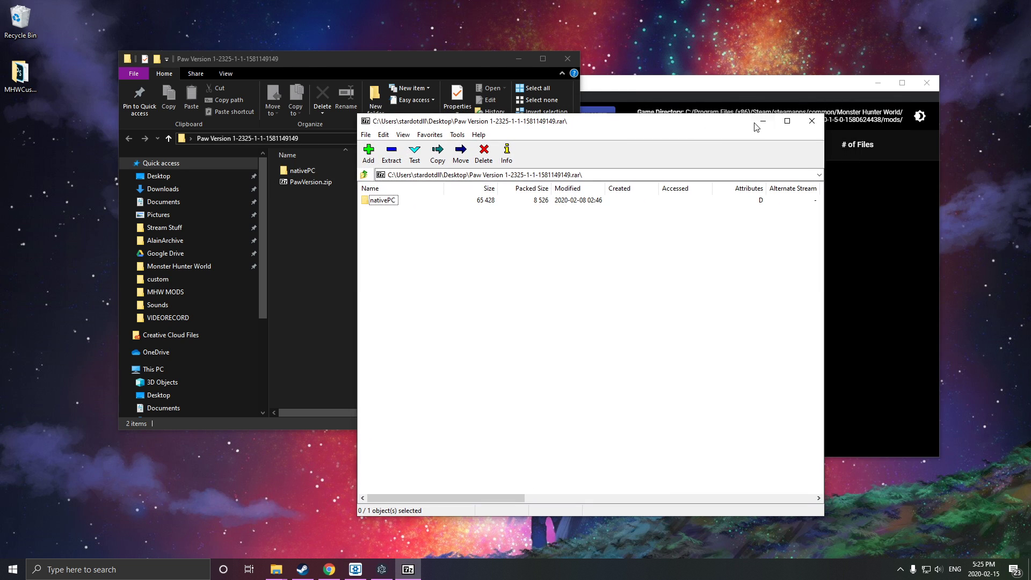
Drag PawVersion.zip into the MHW Mod Manager's mod list.
left_click(762, 121)
left_click_drag(294, 181, 743, 319)
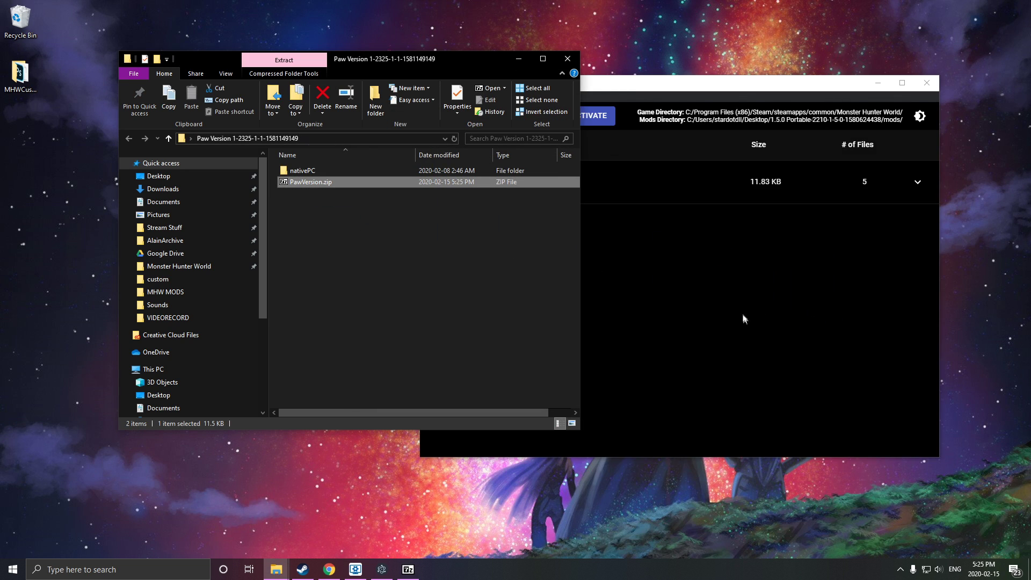
left_click(519, 58)
left_click_drag(659, 88, 666, 67)
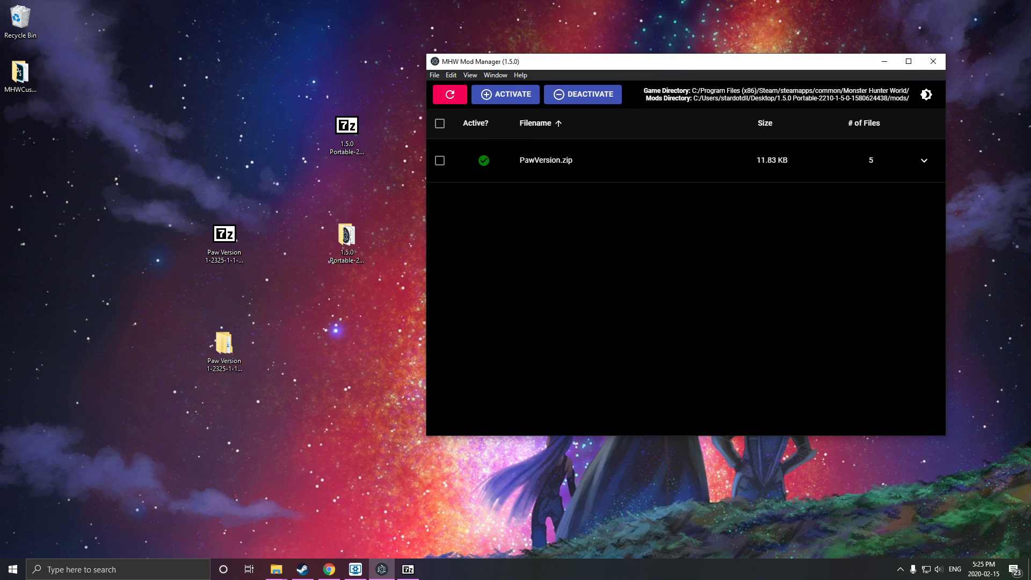
Select the PawVersion.zip mod and activate it.
left_click(439, 161)
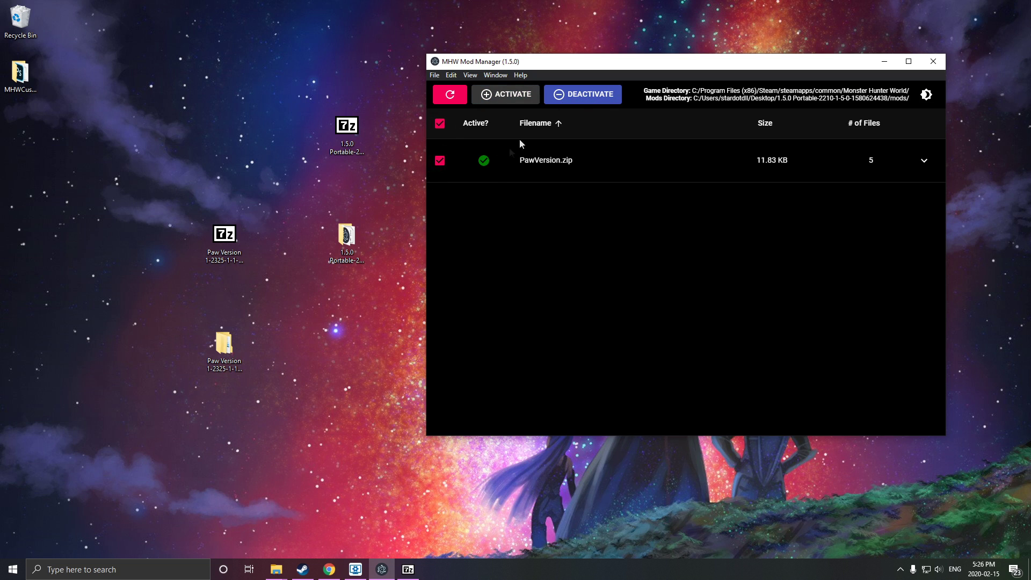
left_click(583, 96)
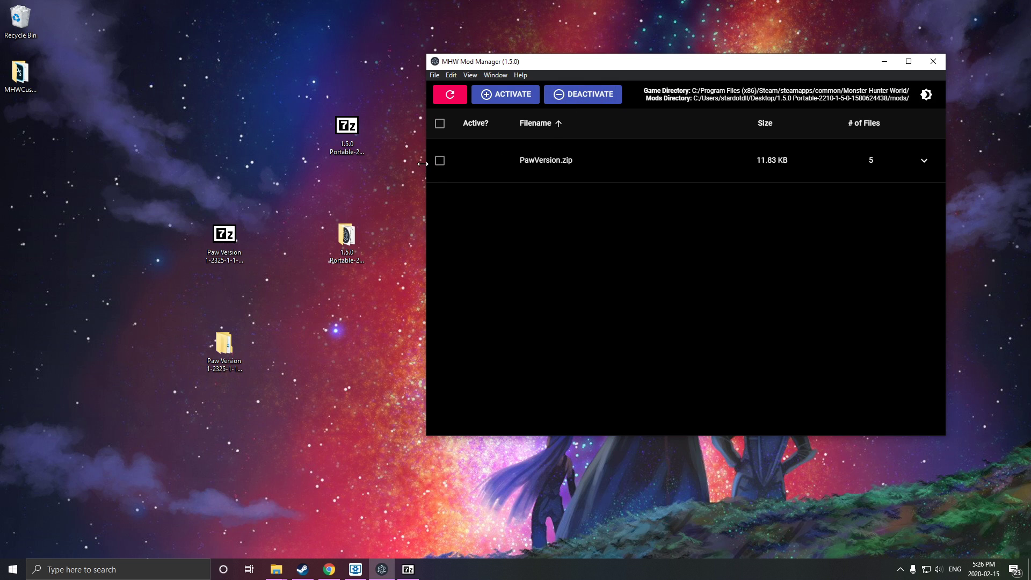
left_click(439, 161)
left_click(517, 95)
Close the MHW Mod Manager window.
left_click(934, 62)
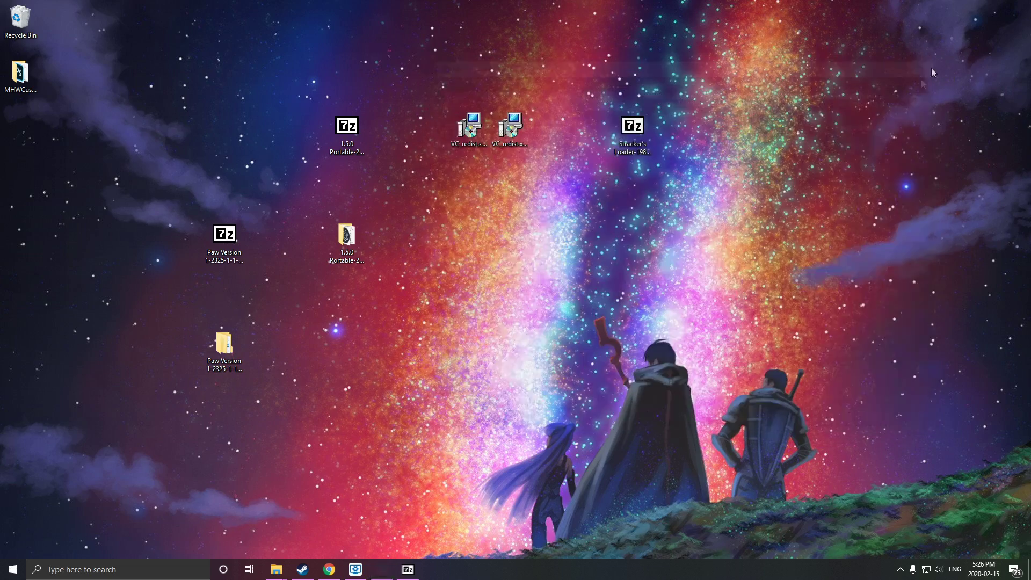